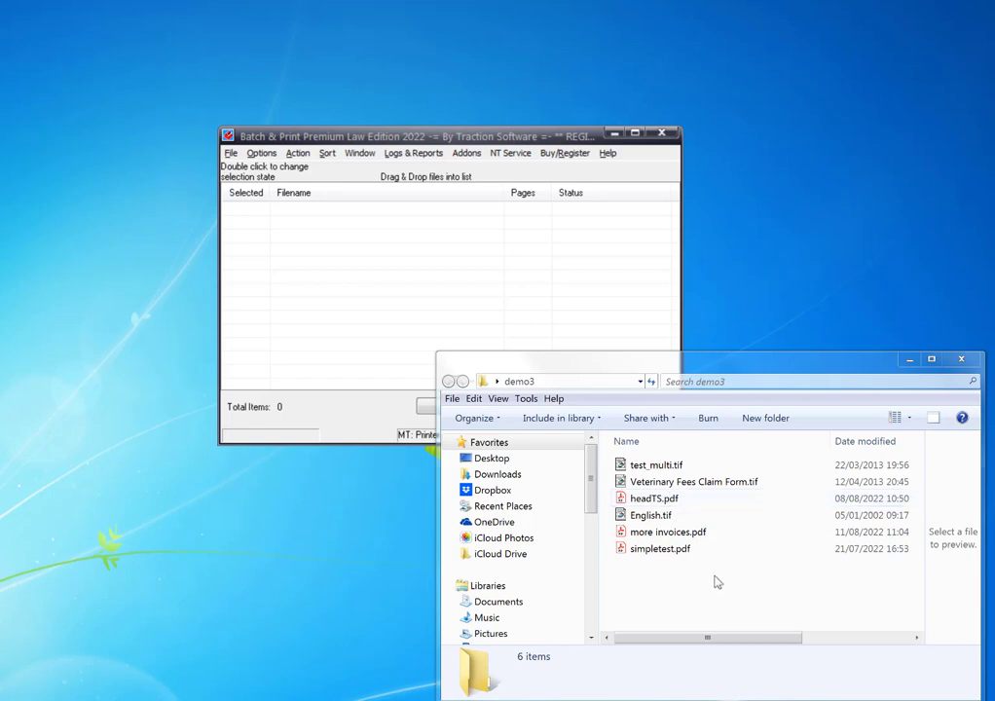
# Add all six files from the demo3 folder to the batch print list.
pyautogui.click(647, 465)
pyautogui.hotkey('ctrl', 'a')
pyautogui.moveTo(662, 514); pyautogui.dragTo(428, 318)
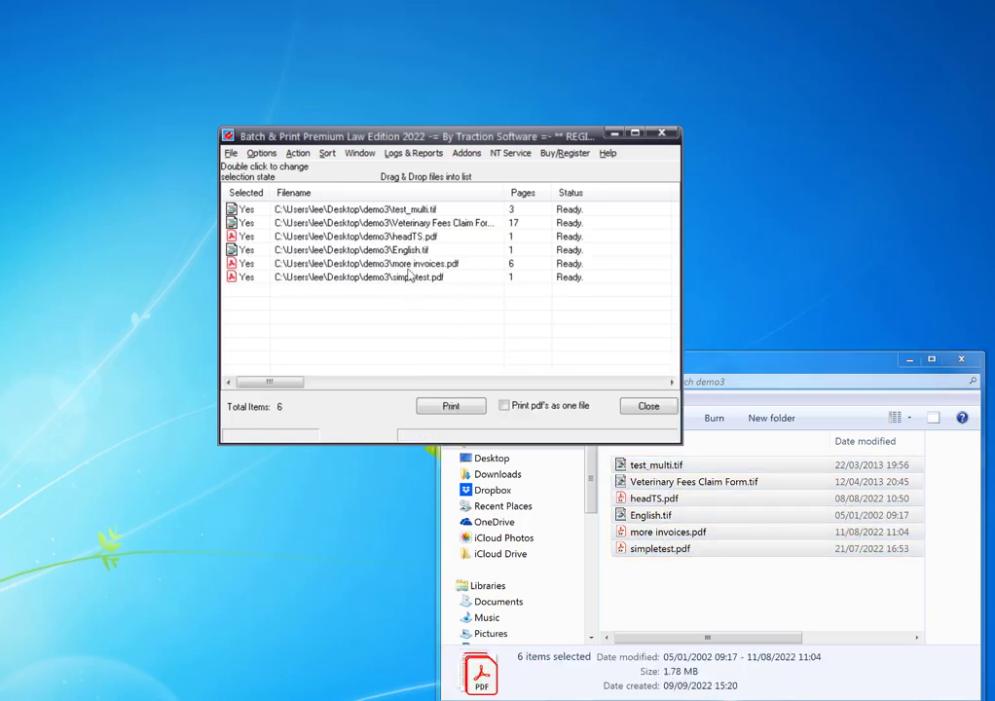
# Reorder the listed files so TIFs and PDFs alternate, and widen the Filename column and the program window.
pyautogui.moveTo(432, 223); pyautogui.dragTo(462, 265)
pyautogui.moveTo(504, 194); pyautogui.dragTo(538, 194)
pyautogui.moveTo(681, 204); pyautogui.dragTo(994, 211)
pyautogui.click(991, 210)
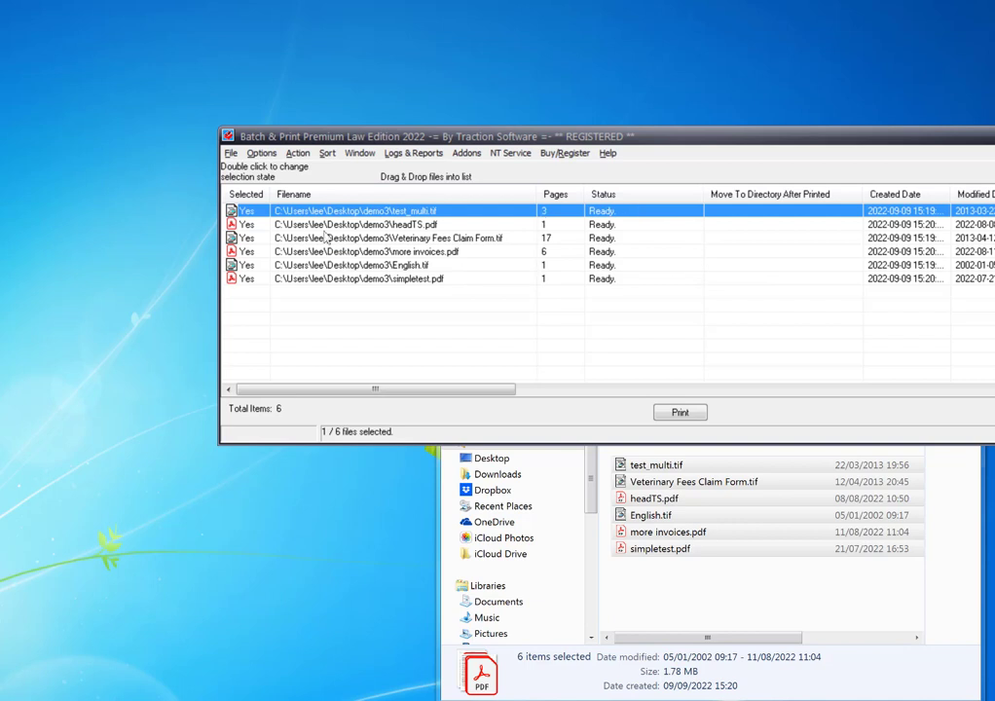
# Save the PDF print settings with the option to force Adobe to print PDFs enabled.
pyautogui.click(231, 152)
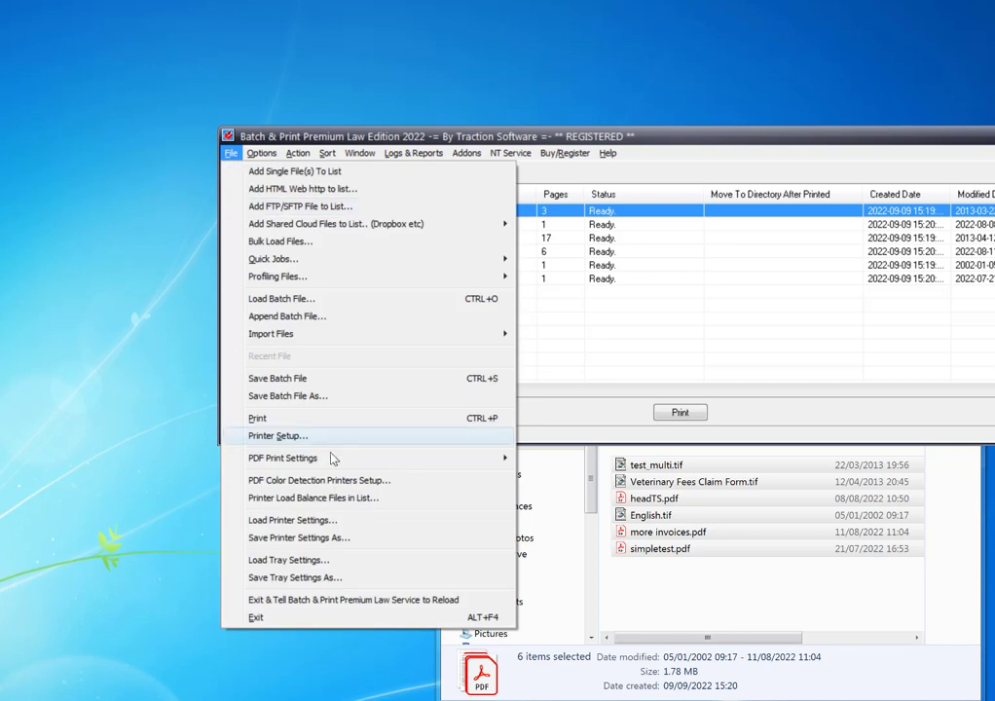
pyautogui.moveTo(333, 458)
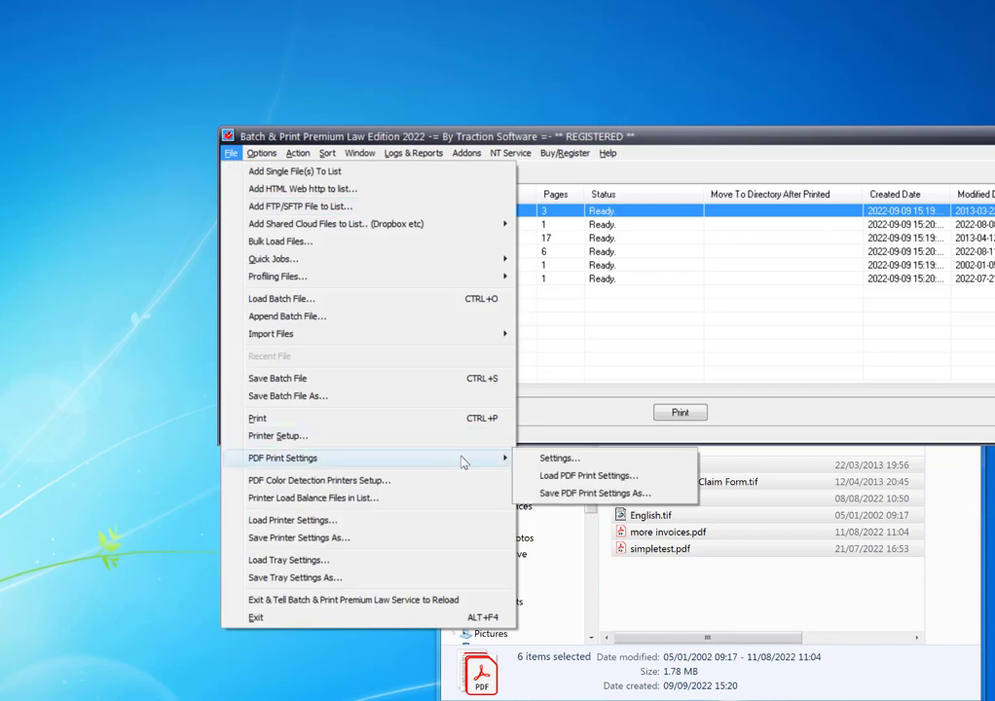
pyautogui.click(557, 458)
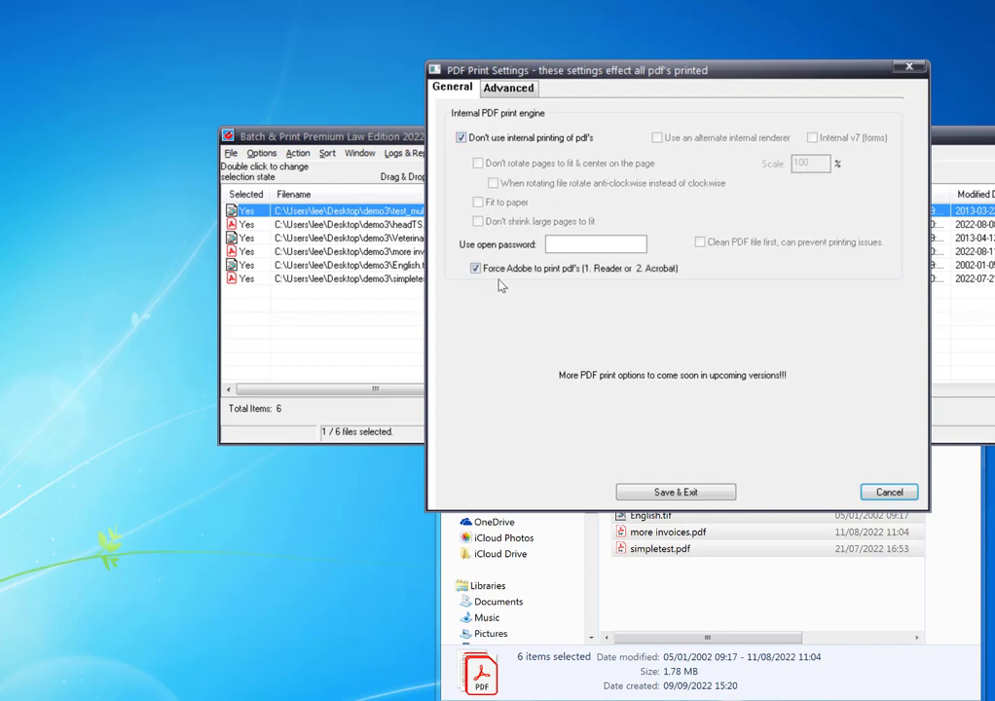
pyautogui.click(475, 267)
pyautogui.click(475, 267)
pyautogui.click(689, 492)
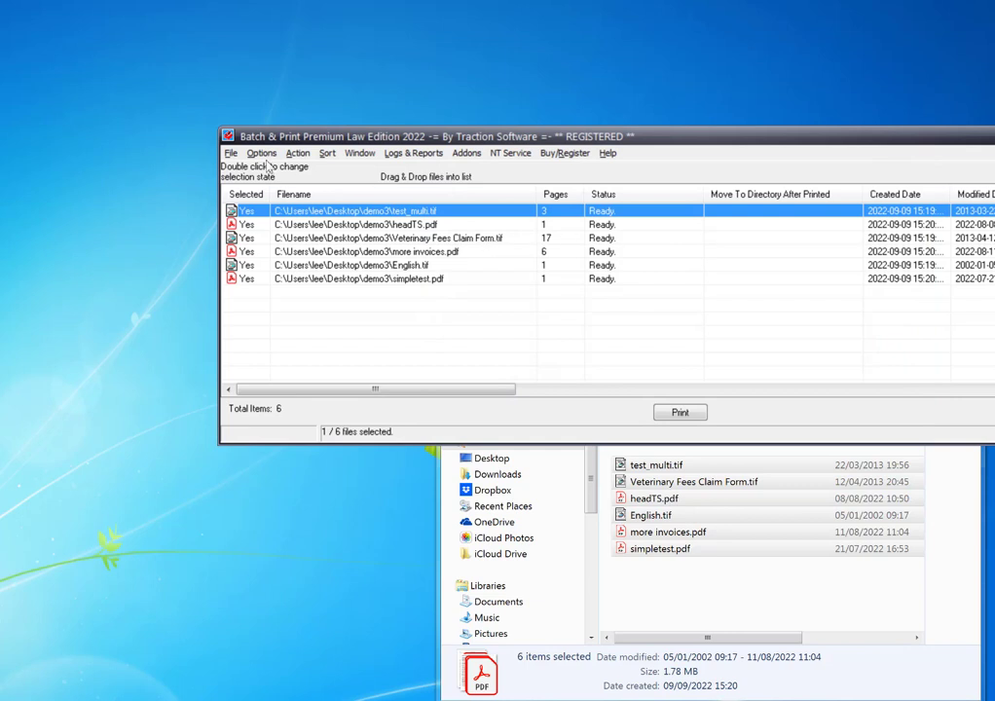
# Check the paper source for the Xerox WorkCentre 5855 PS in the printer setup and close the setup.
pyautogui.click(231, 152)
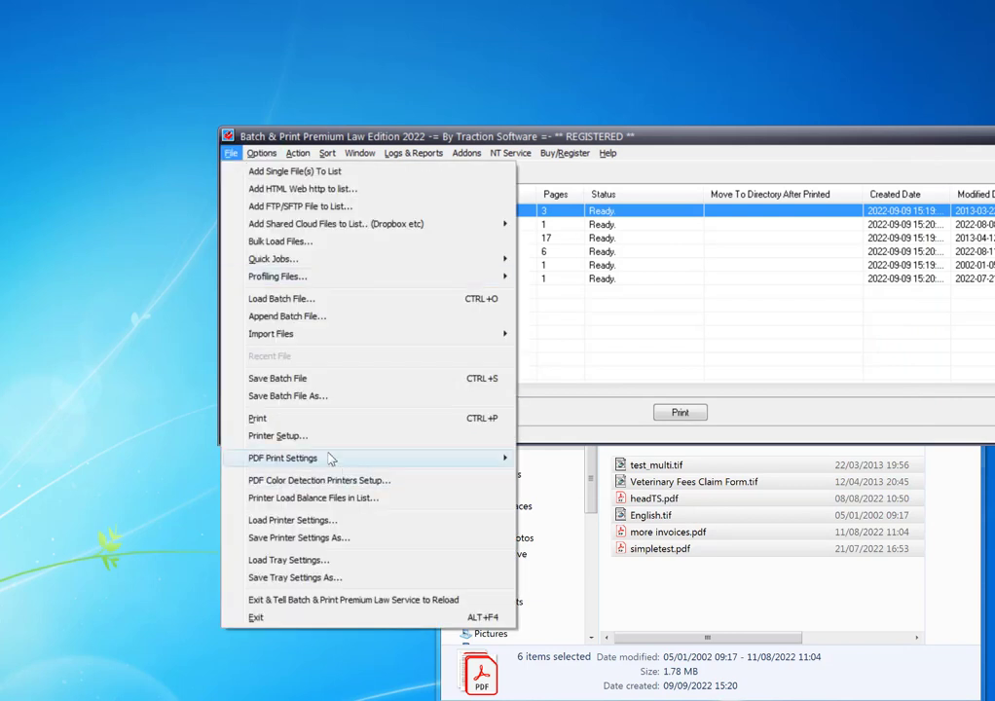
pyautogui.click(280, 435)
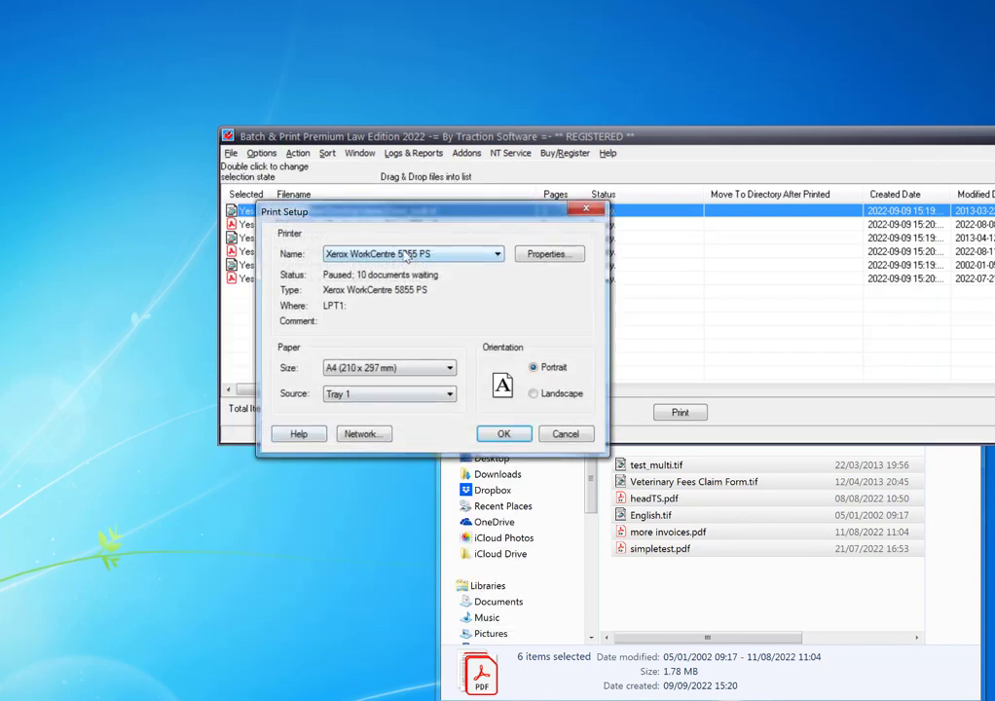
pyautogui.click(397, 393)
pyautogui.click(569, 438)
pyautogui.press('Escape')
# Enable generating a separator file on the fly before each file in the separator/banner page setup.
pyautogui.click(231, 153)
pyautogui.moveTo(261, 153)
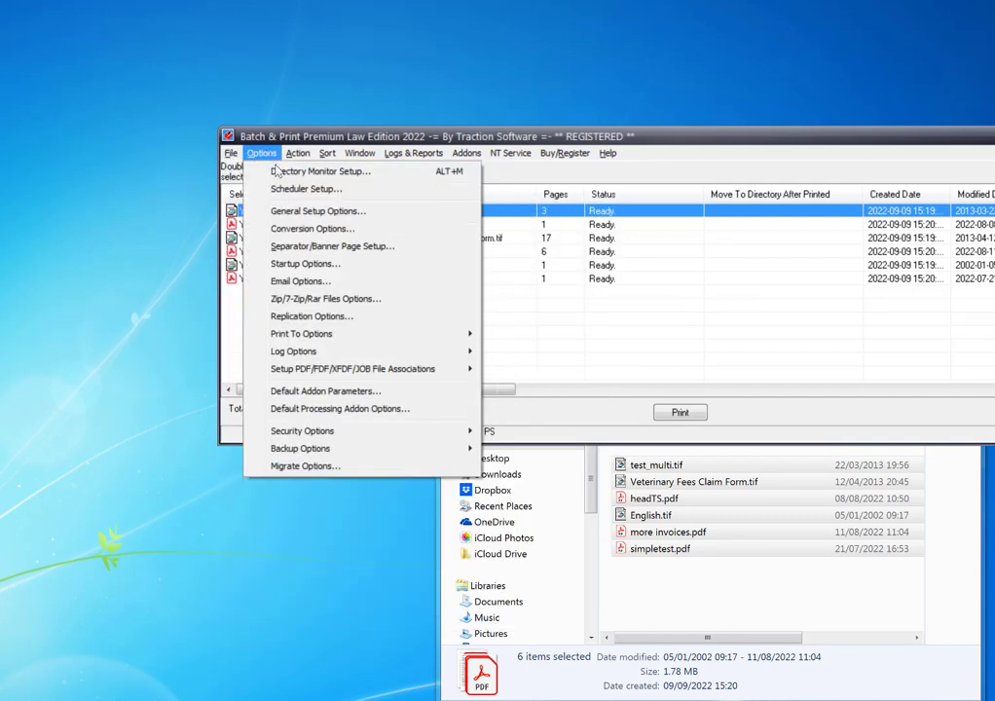
pyautogui.click(343, 252)
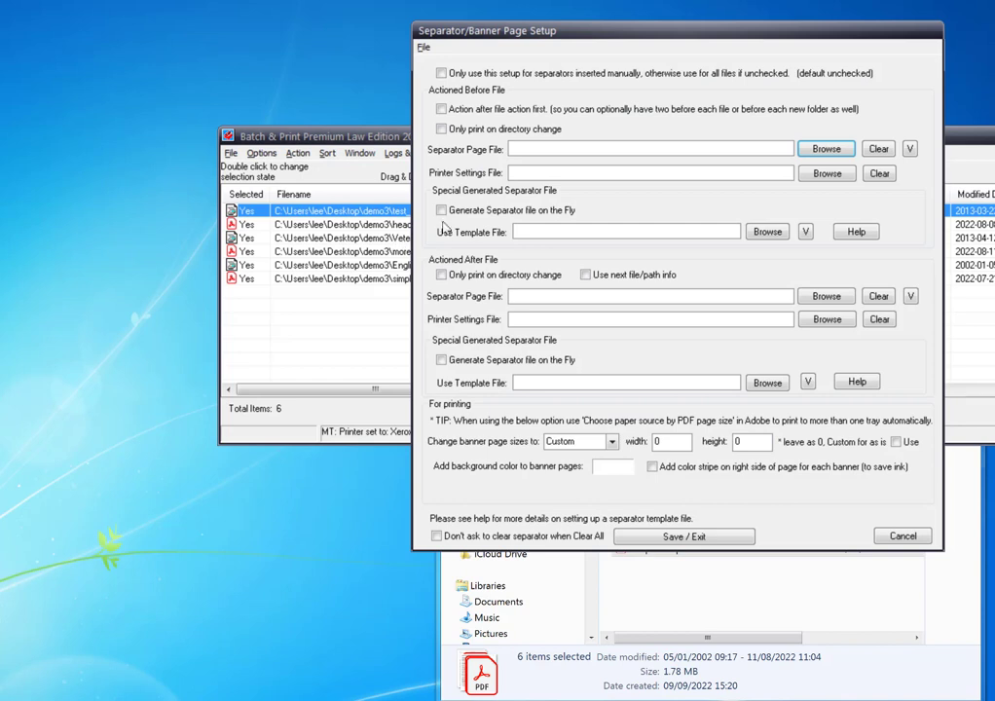
pyautogui.click(441, 211)
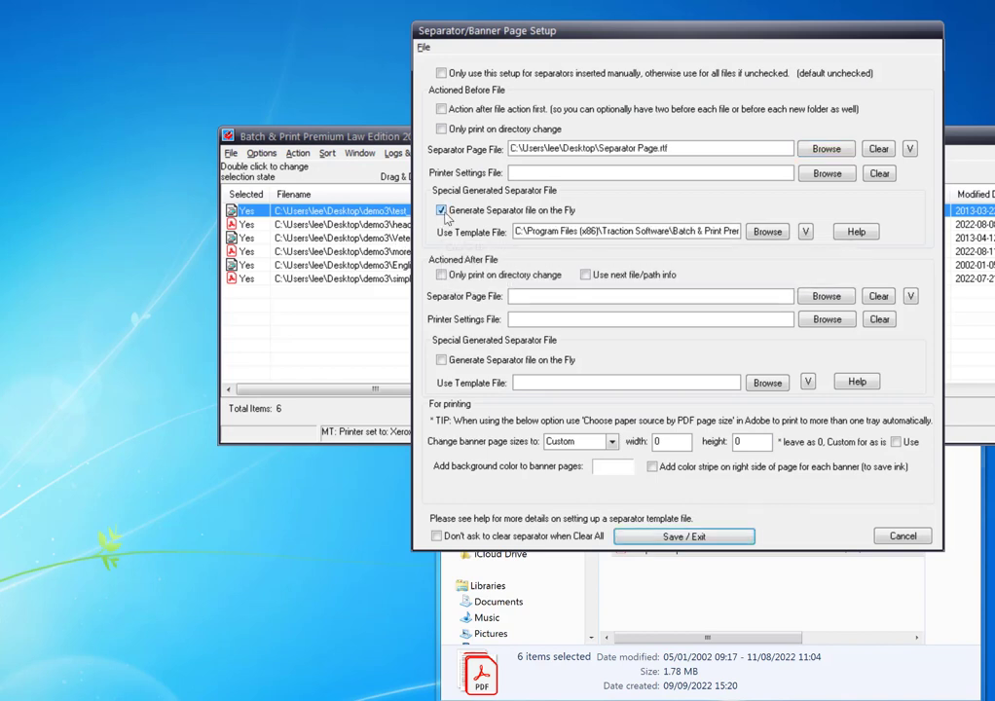
# Load Tray 2.tra from the Examples folder as the printer settings file for separators actioned before each file.
pyautogui.moveTo(675, 32); pyautogui.dragTo(638, 56)
pyautogui.click(790, 196)
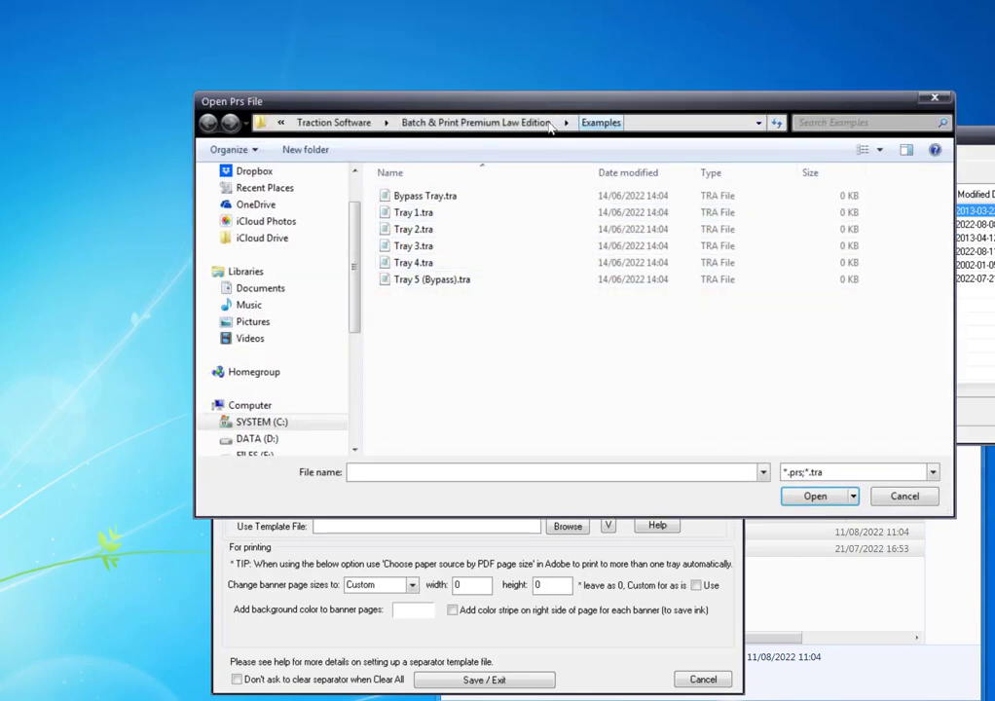
pyautogui.doubleClick(413, 229)
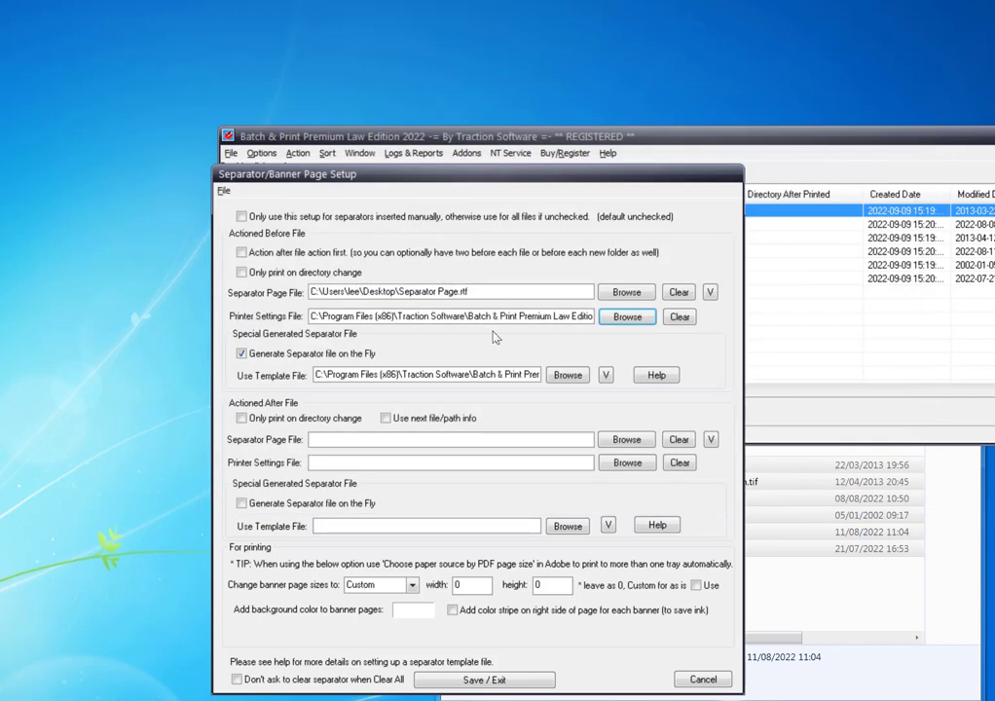
pyautogui.moveTo(580, 316)
pyautogui.mouseDown()
pyautogui.moveTo(595, 317)
pyautogui.moveTo(585, 316)
pyautogui.mouseUp()
pyautogui.click(571, 316)
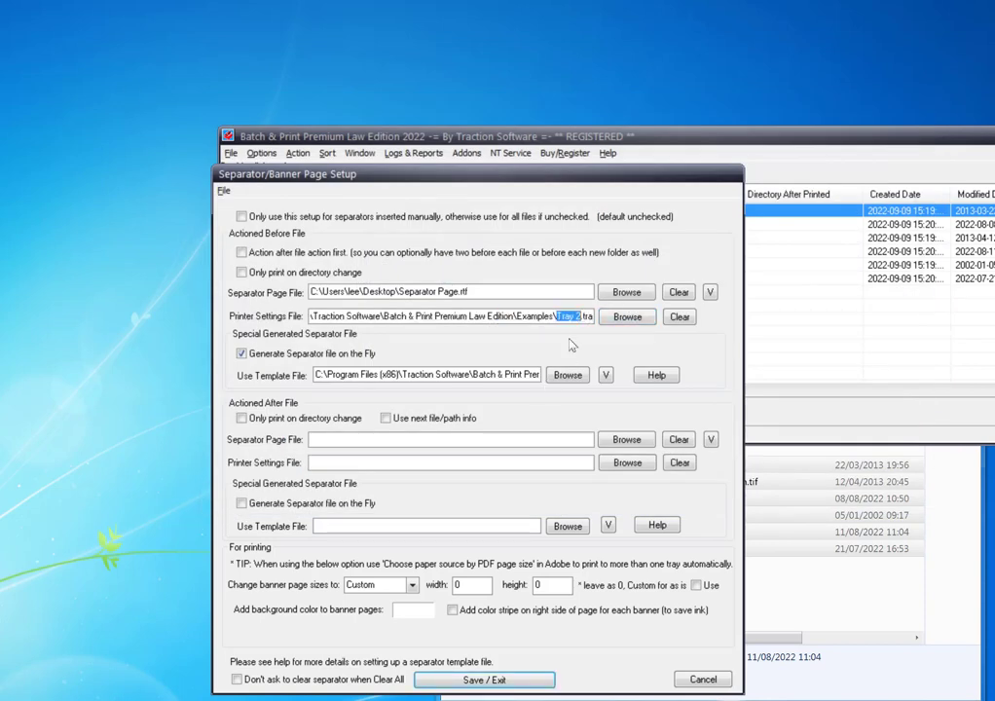
pyautogui.click(572, 316)
# Review the template and separator page file paths, and save the separator setup.
pyautogui.moveTo(529, 374); pyautogui.dragTo(646, 366)
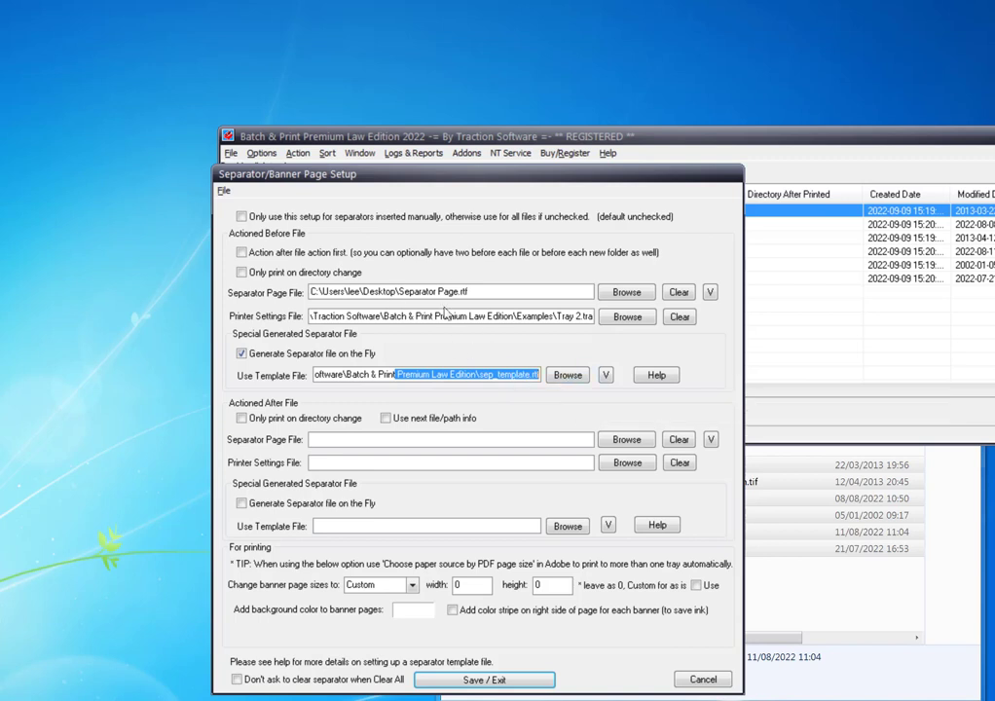
pyautogui.moveTo(484, 289); pyautogui.dragTo(311, 291)
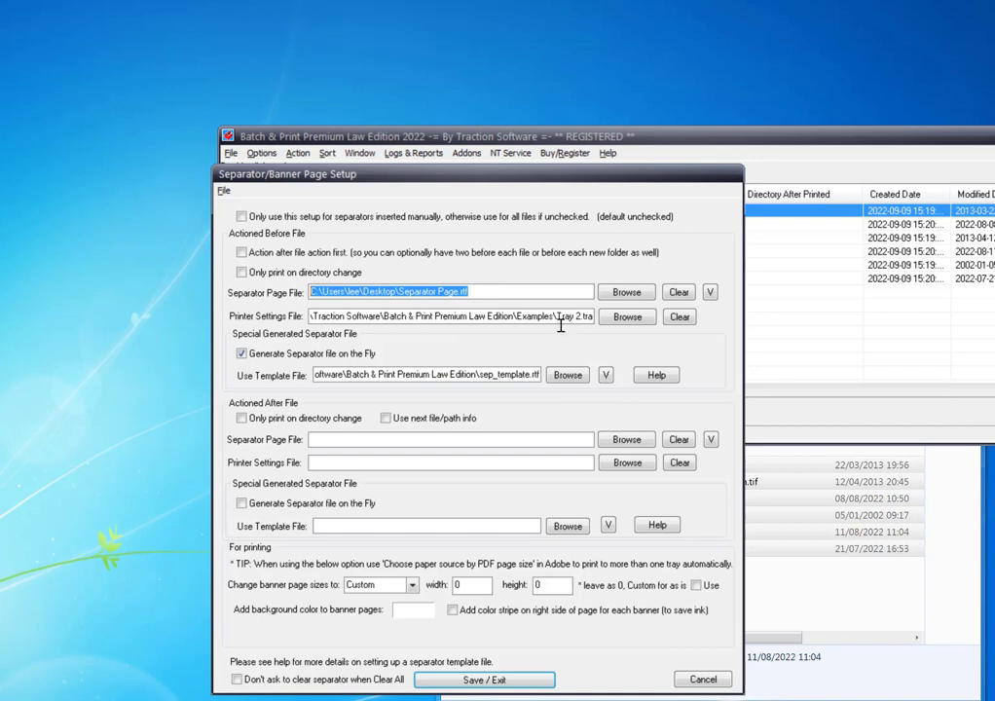
pyautogui.click(502, 683)
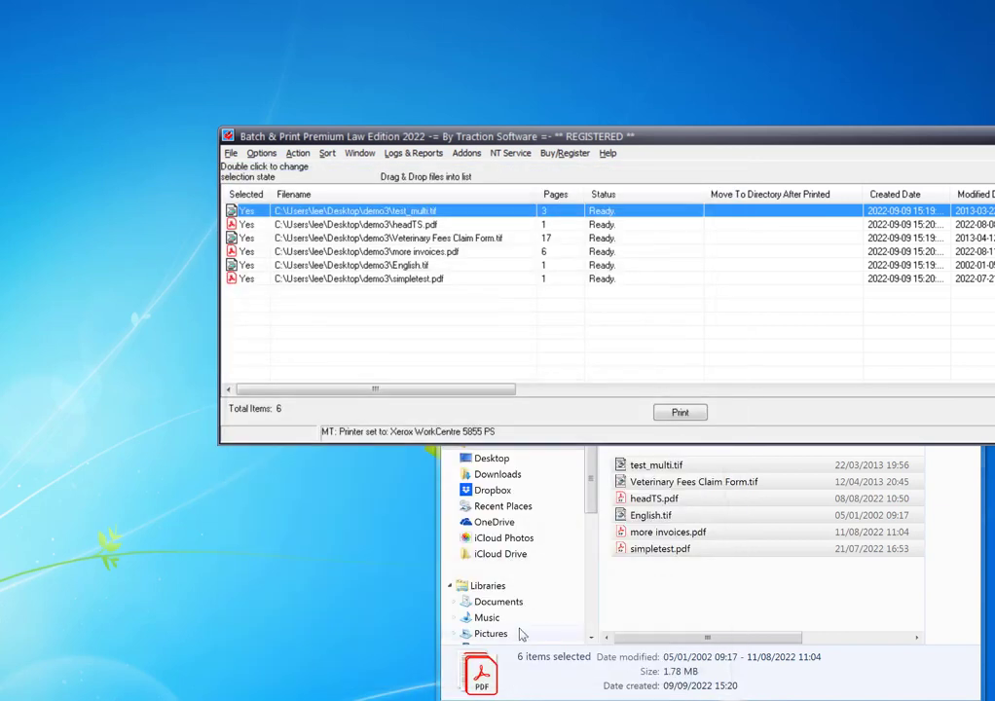
# Print the batch of files and sort the Xerox WorkCentre 5855 PS queue by submission time.
pyautogui.click(650, 319)
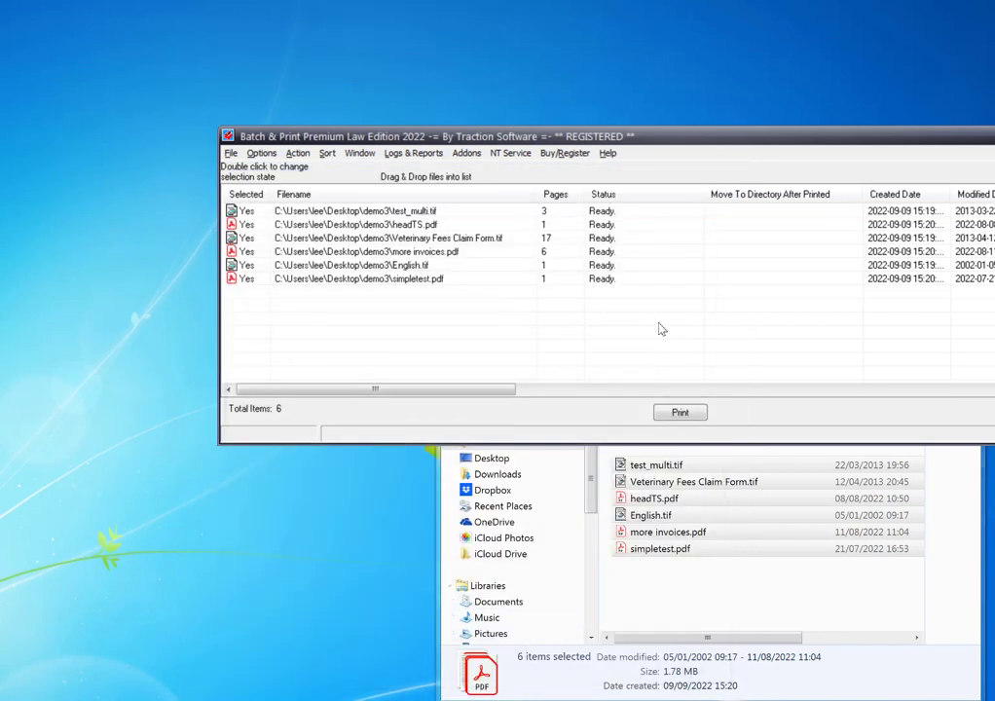
pyautogui.click(680, 412)
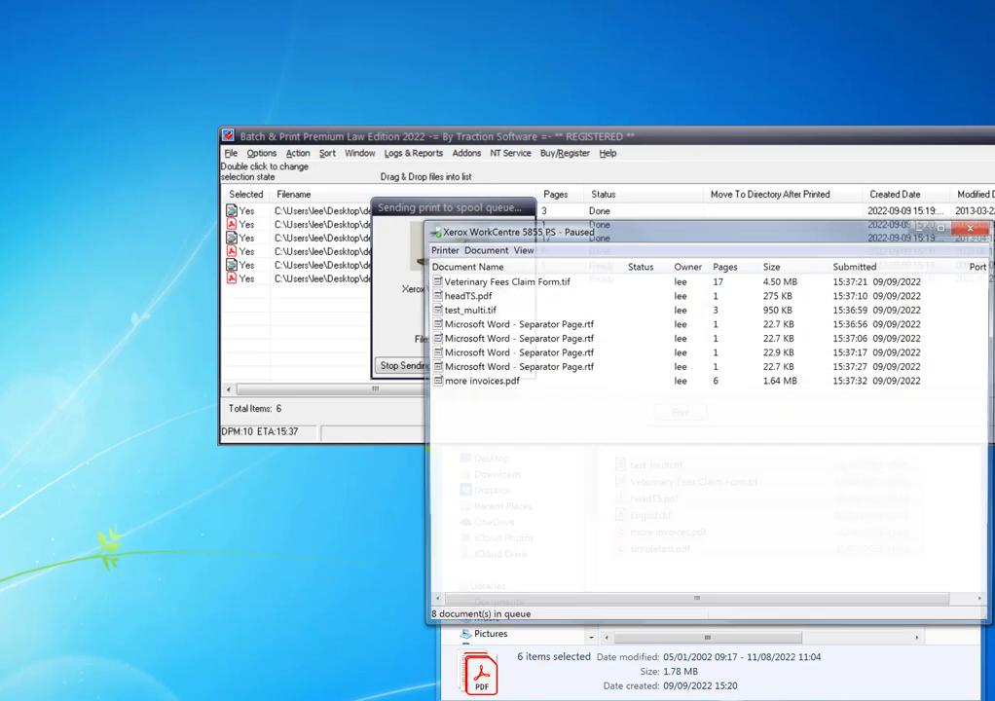
pyautogui.click(886, 266)
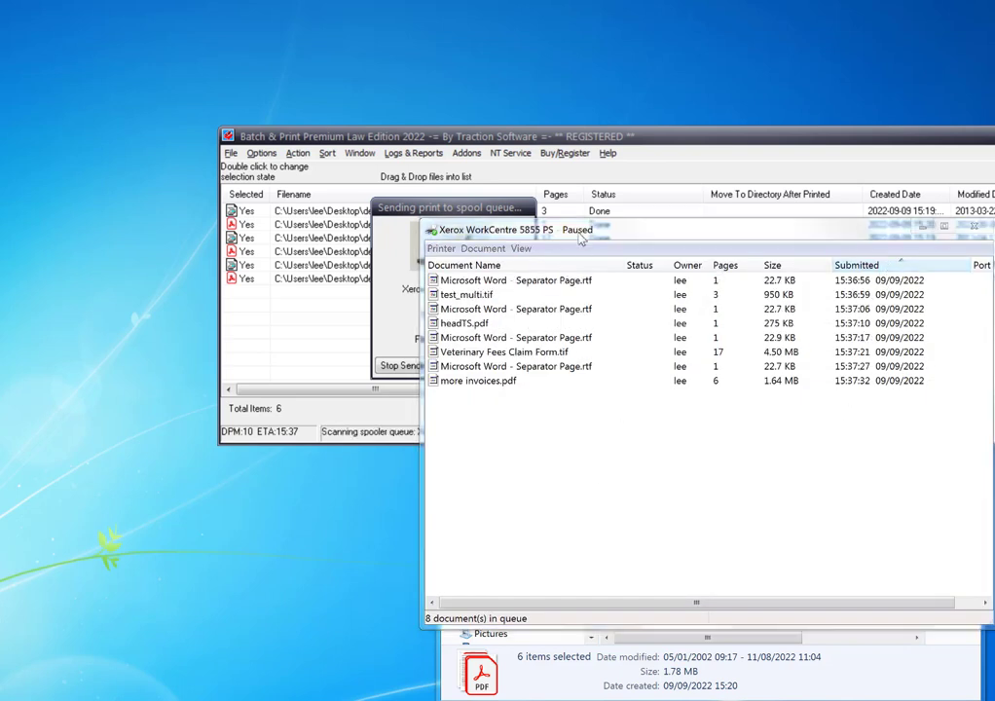
pyautogui.moveTo(580, 239); pyautogui.dragTo(696, 326)
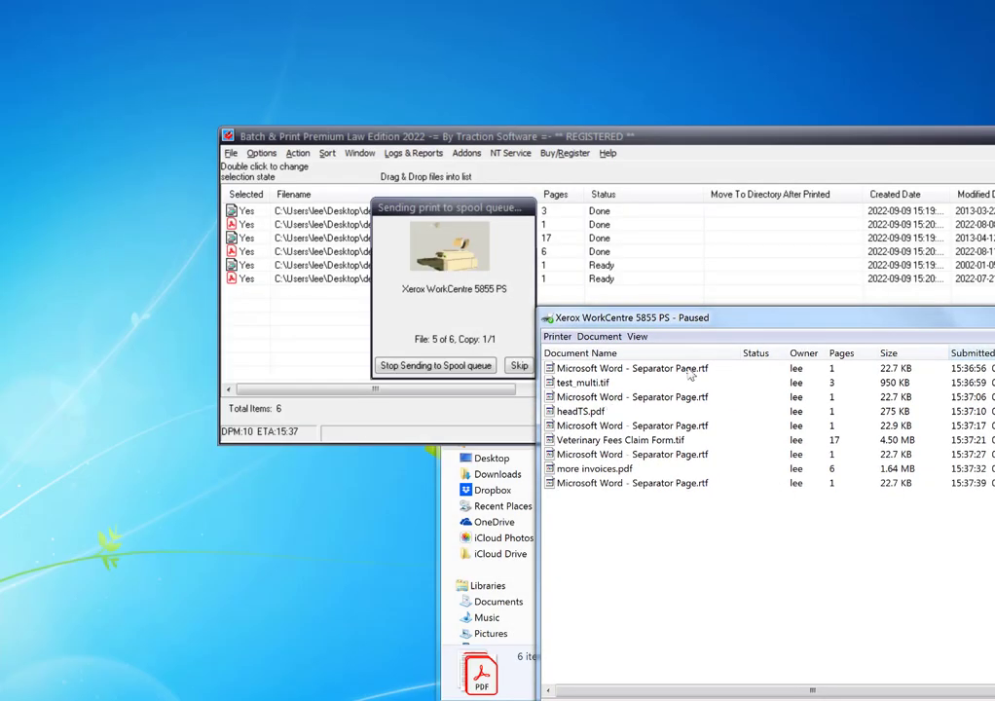
# Examine the order of separator pages and documents in the print queue.
pyautogui.click(688, 372)
pyautogui.click(599, 384)
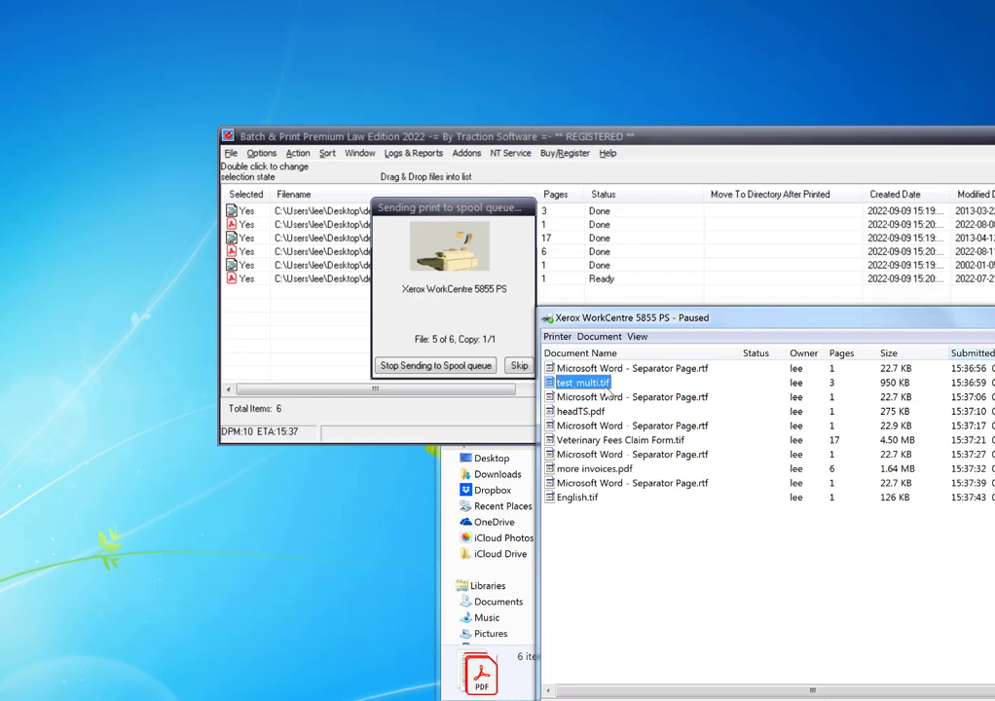
pyautogui.moveTo(443, 214); pyautogui.dragTo(390, 276)
pyautogui.click(716, 552)
pyautogui.click(621, 396)
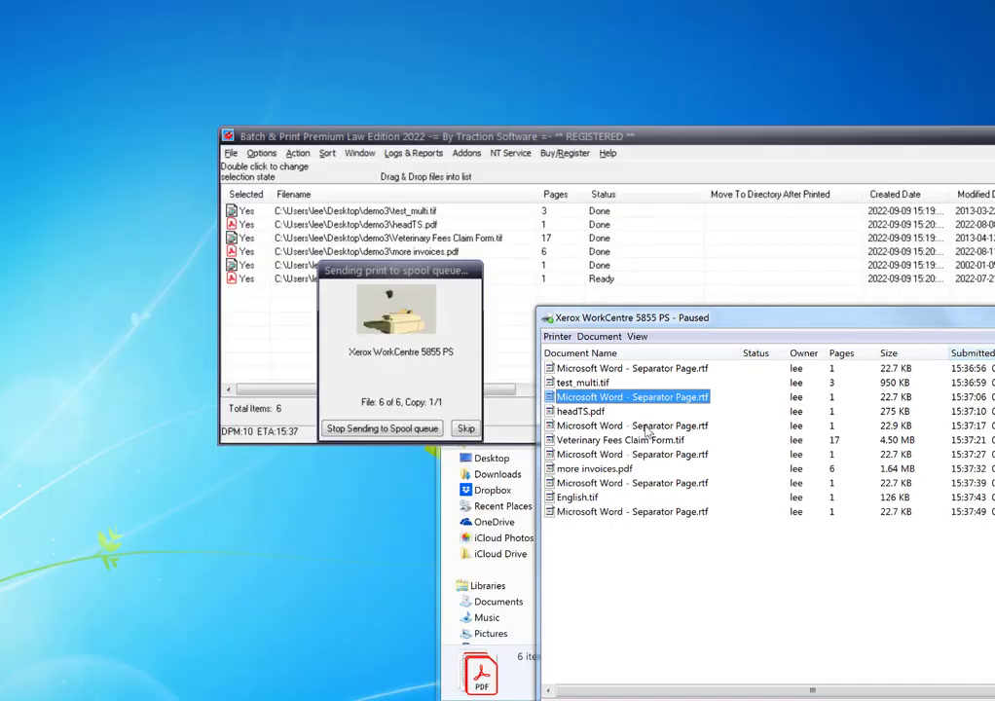
pyautogui.click(648, 428)
pyautogui.click(652, 440)
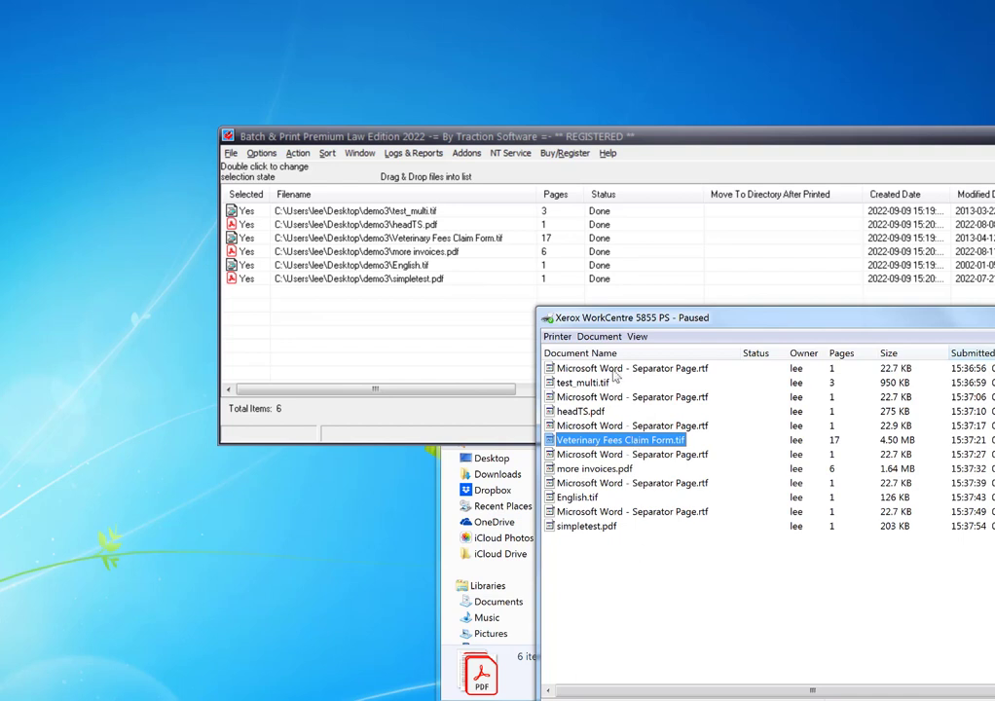
# Check the paper tray in the printing options of the first queued Separator Page.rtf job.
pyautogui.rightClick(619, 370)
pyautogui.click(647, 425)
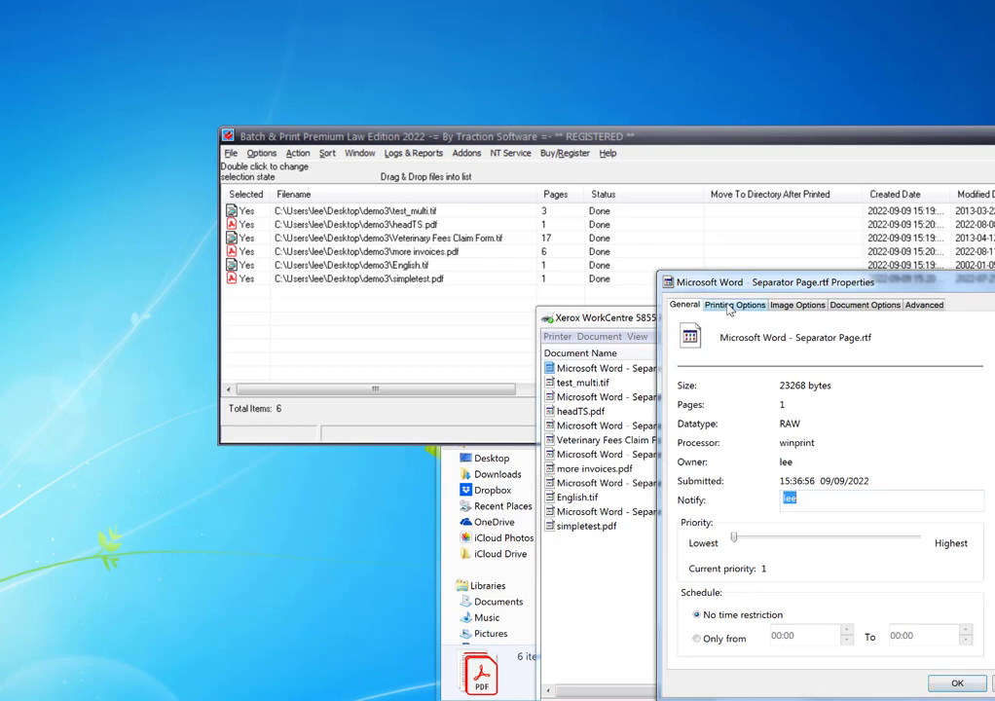
pyautogui.click(728, 306)
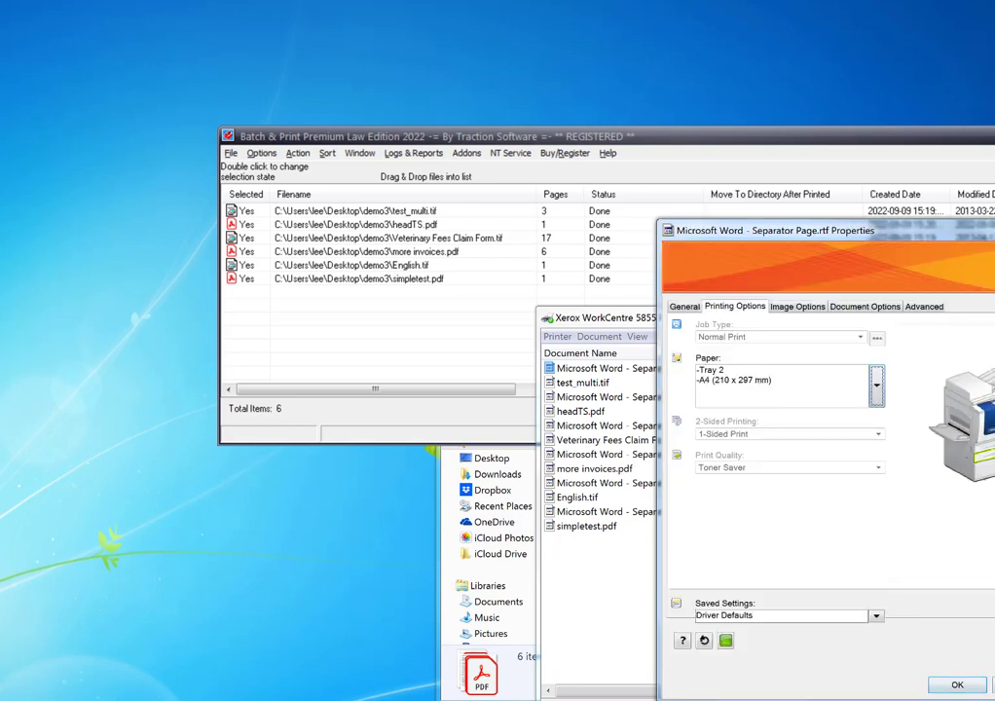
pyautogui.click(957, 684)
# Check the paper tray in the printing options of the queued test_multi.tif job.
pyautogui.rightClick(604, 383)
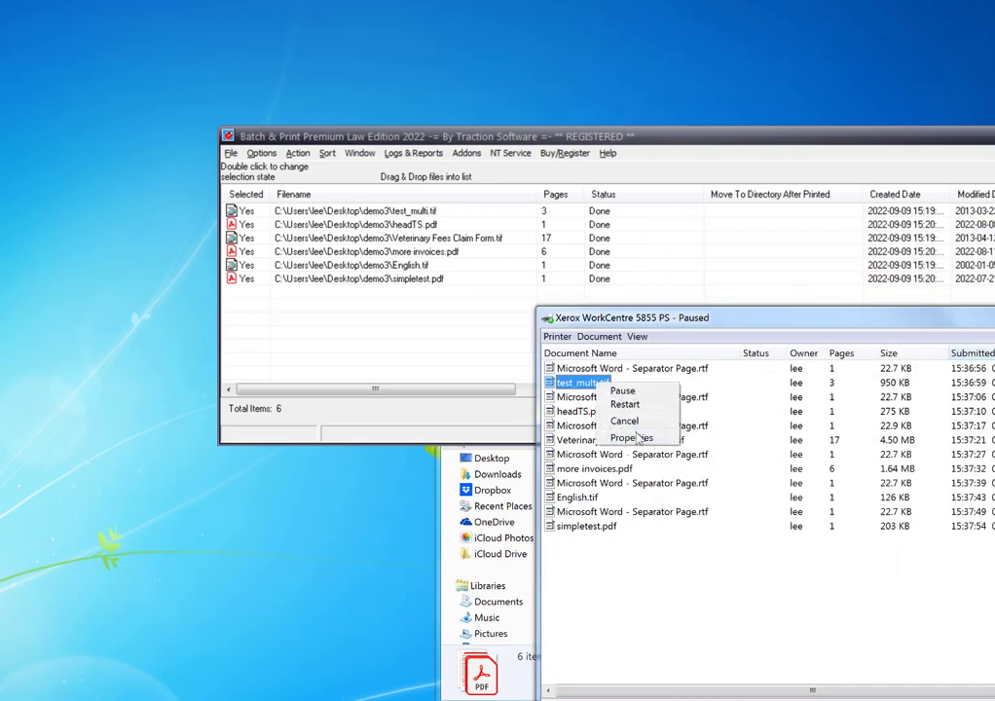
pyautogui.click(631, 438)
pyautogui.click(717, 306)
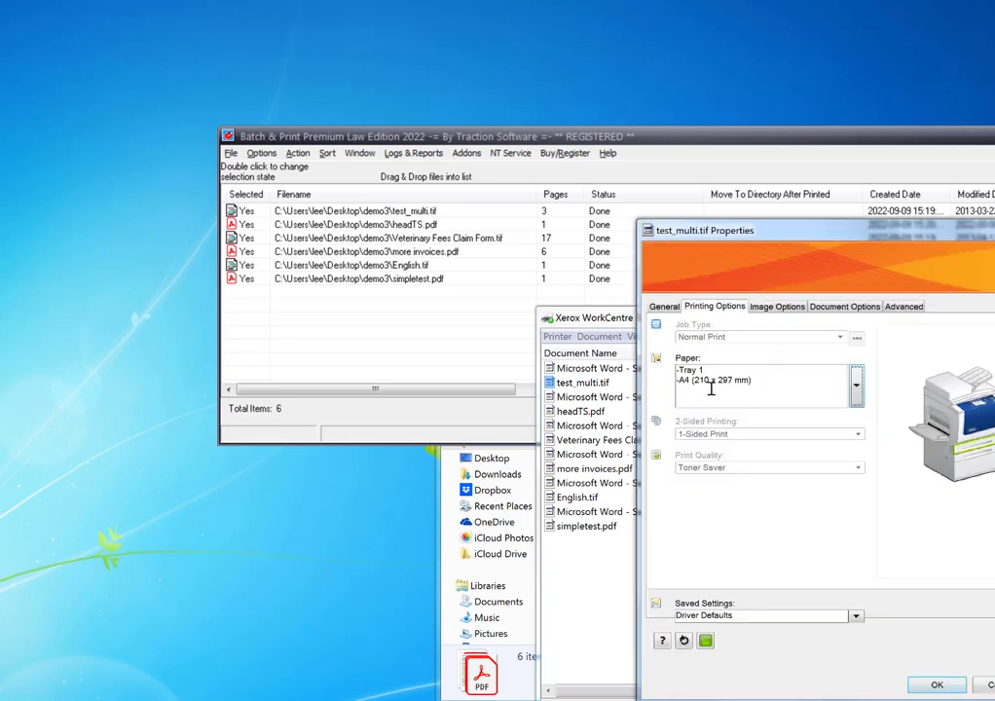
pyautogui.click(936, 685)
# Check the paper tray in the printing options of the second queued Separator Page.rtf job.
pyautogui.rightClick(694, 397)
pyautogui.click(725, 452)
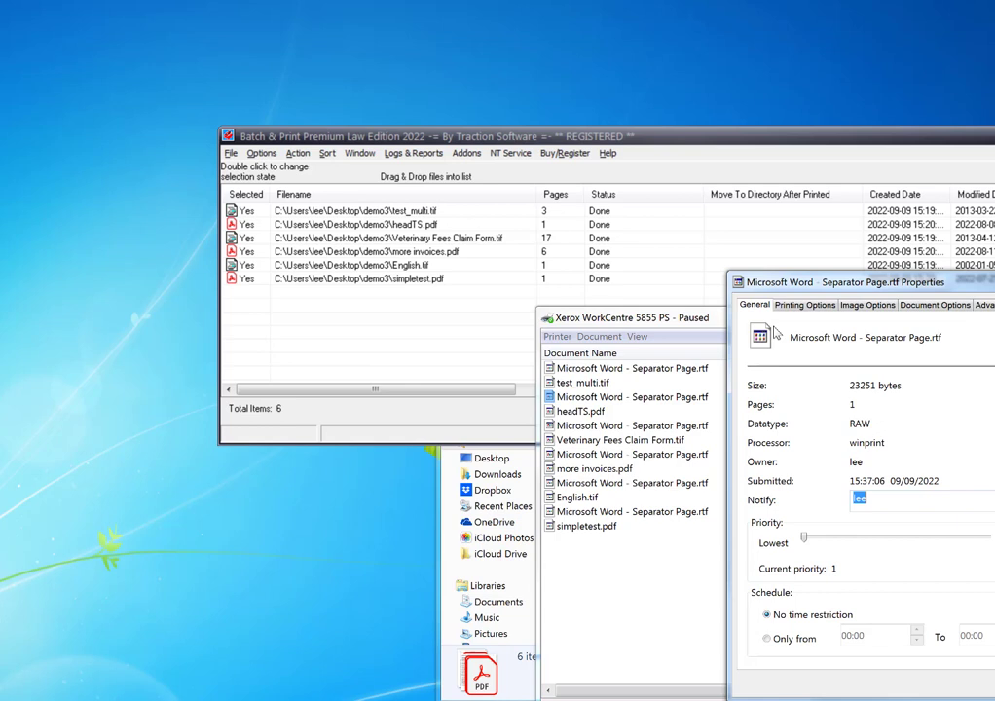
pyautogui.click(808, 307)
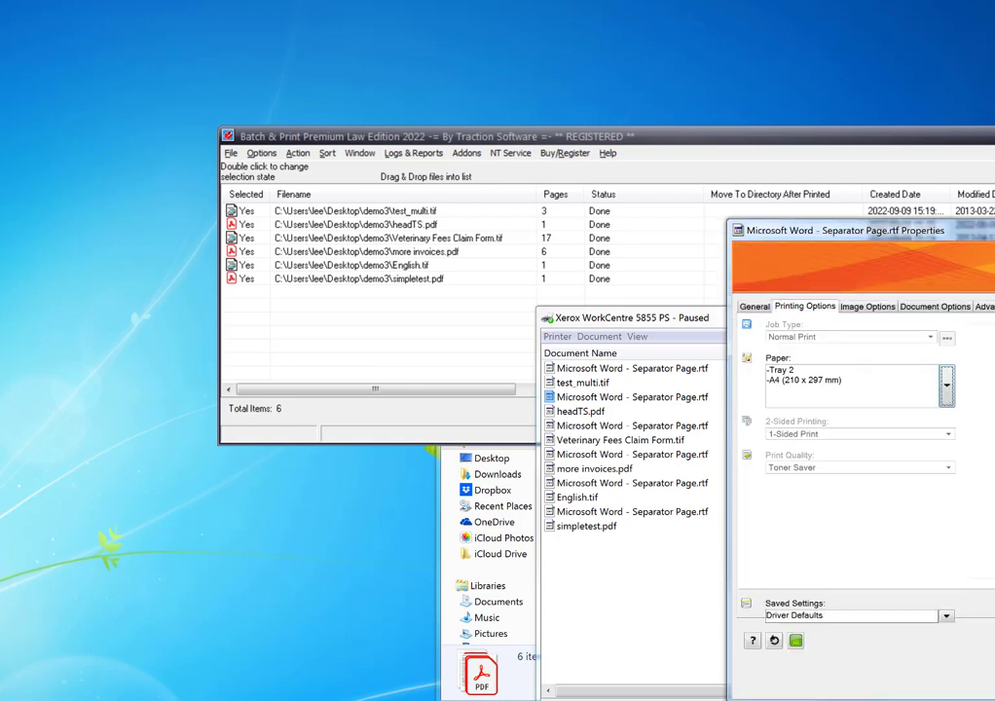
pyautogui.click(936, 684)
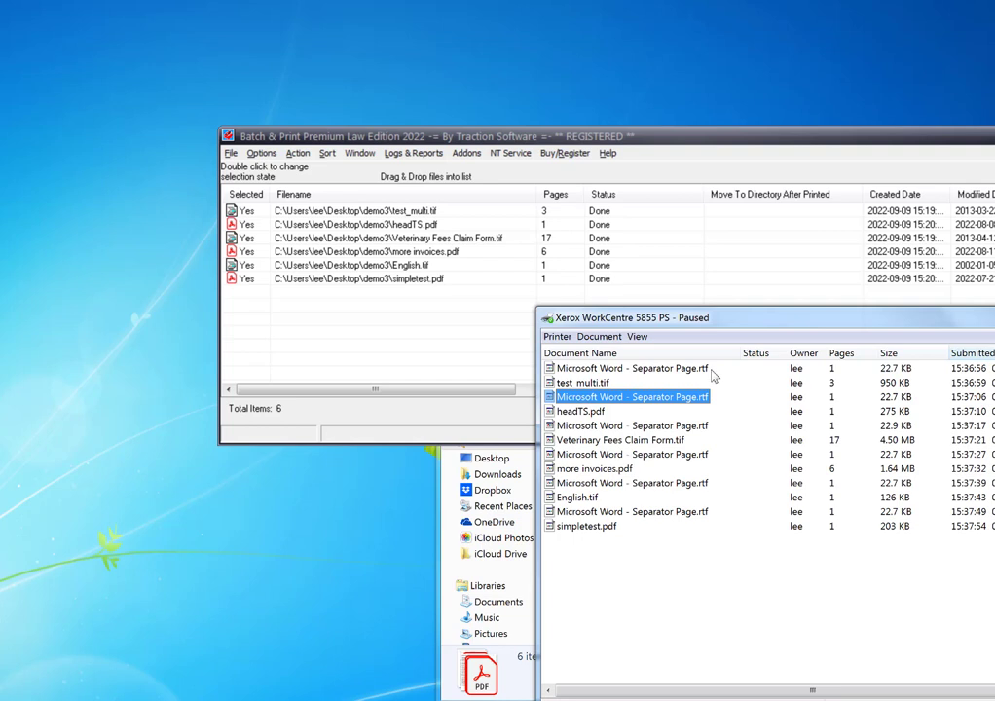
# Review the default paper source in the batch program's printer setup and confirm the setup.
pyautogui.click(231, 154)
pyautogui.click(282, 435)
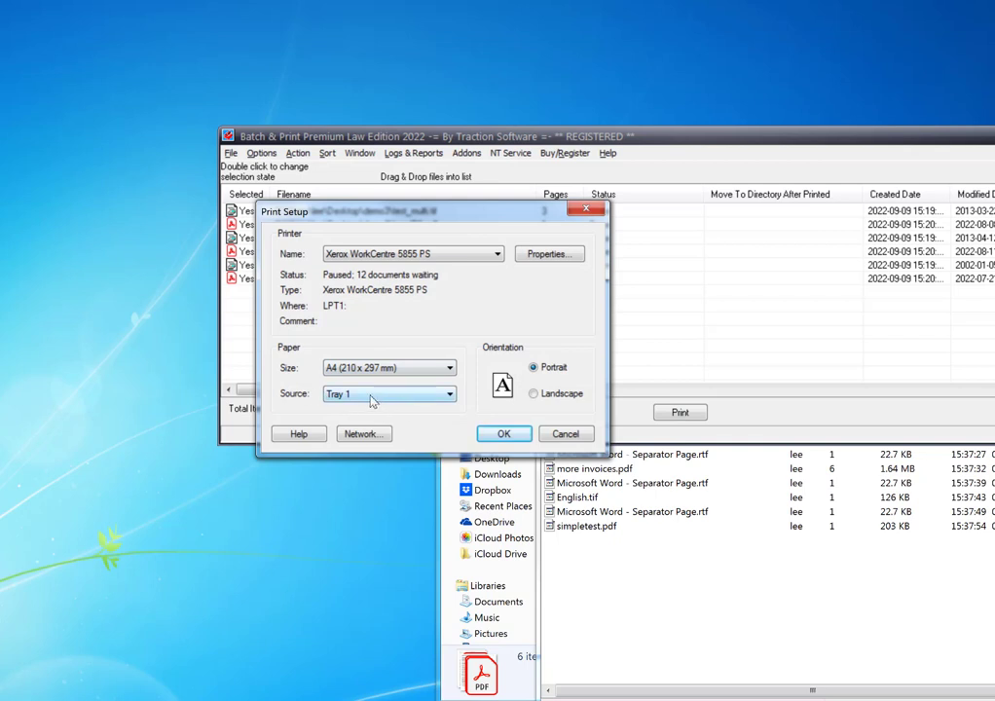
pyautogui.click(508, 434)
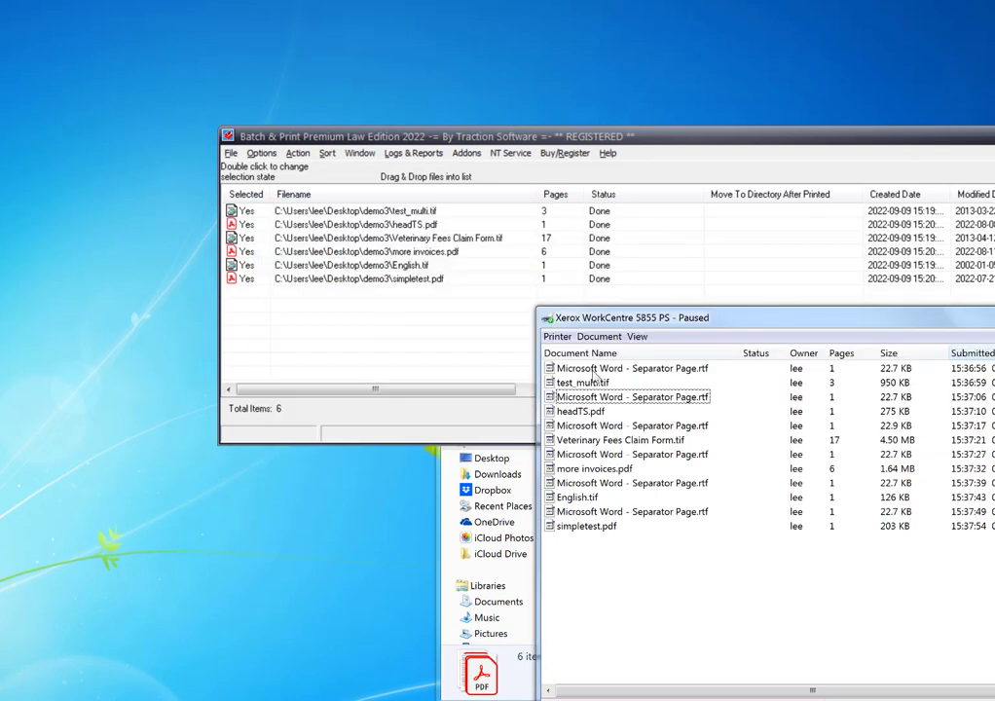
# Cancel all documents in the Xerox WorkCentre 5855 PS print queue.
pyautogui.click(557, 336)
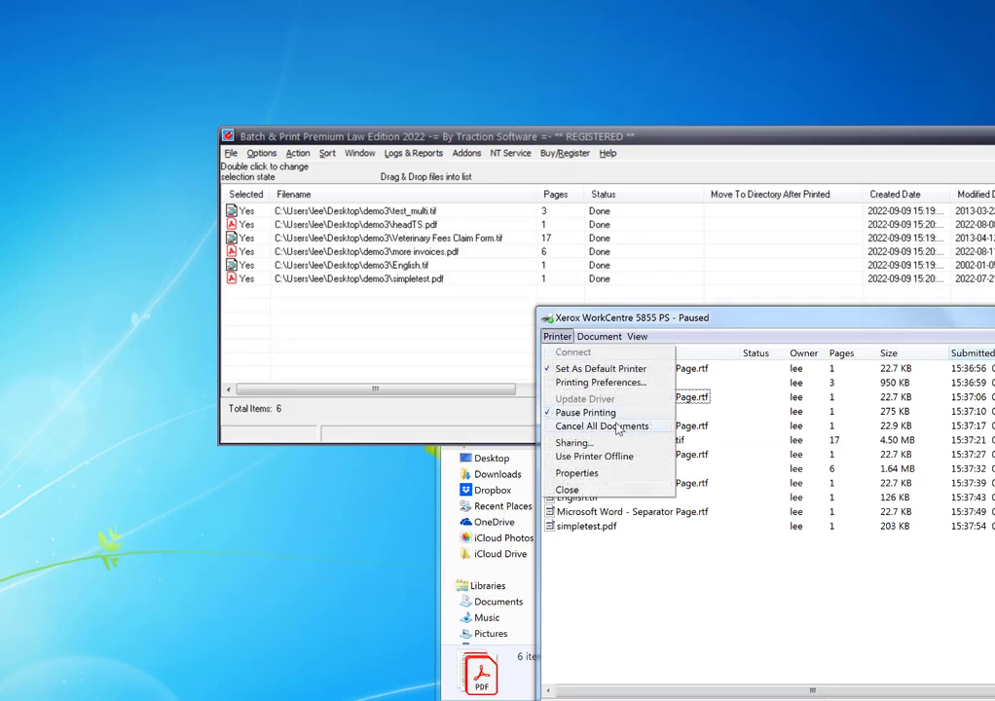
pyautogui.click(600, 427)
pyautogui.press('Return')
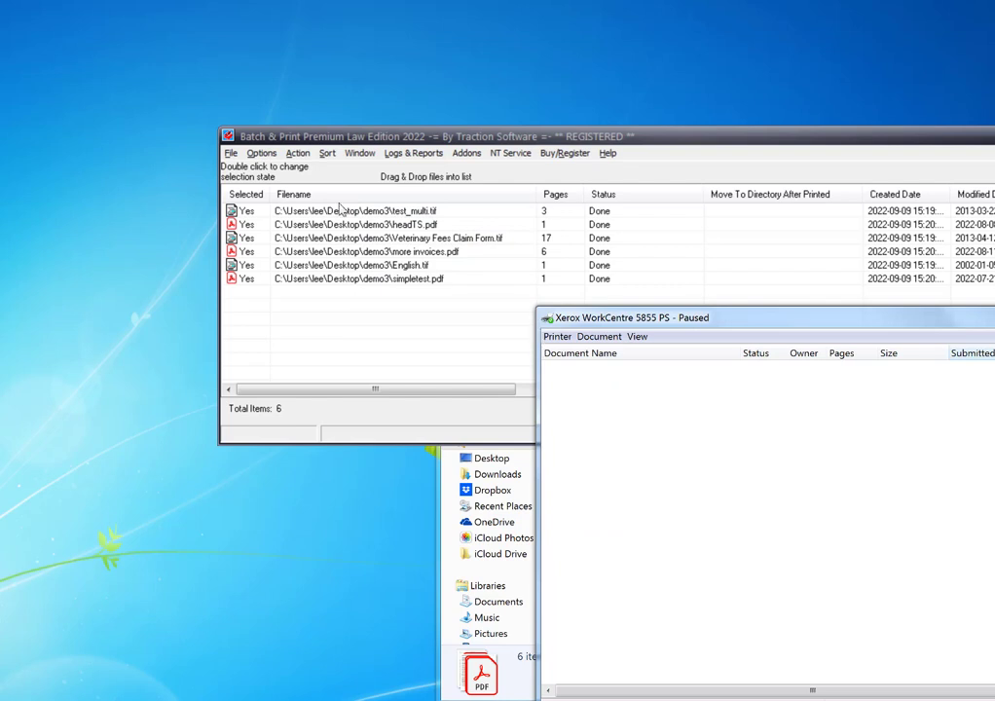
# Set the printer change delay allowance to 2 tenths and the pause before each file to 2 seconds in the advanced general setup, and save.
pyautogui.click(261, 153)
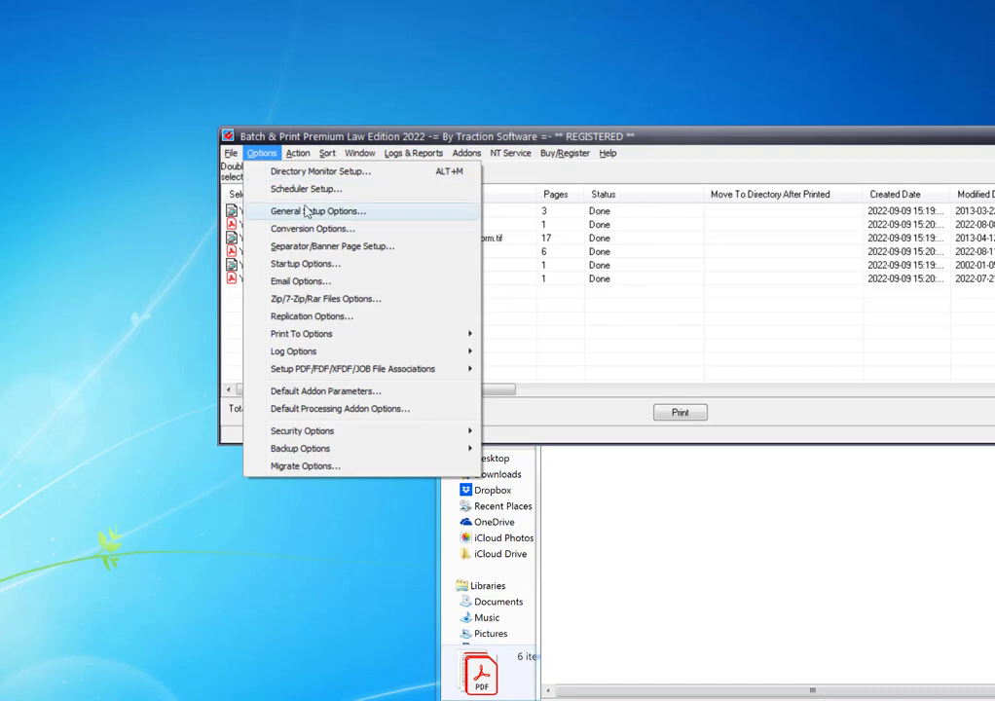
pyautogui.click(310, 210)
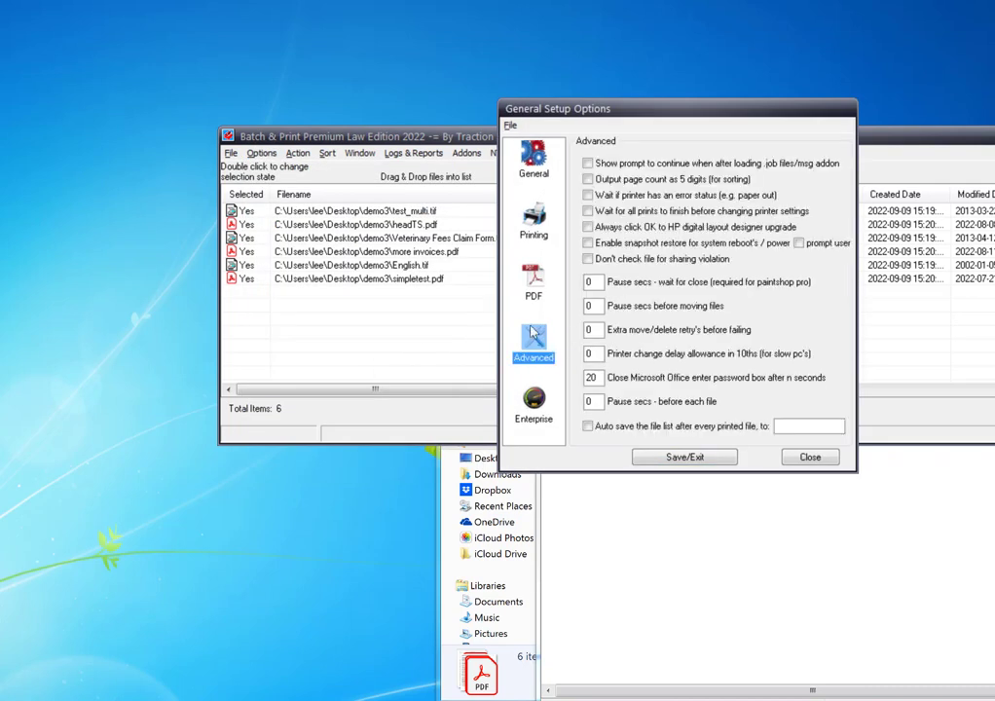
pyautogui.doubleClick(597, 354)
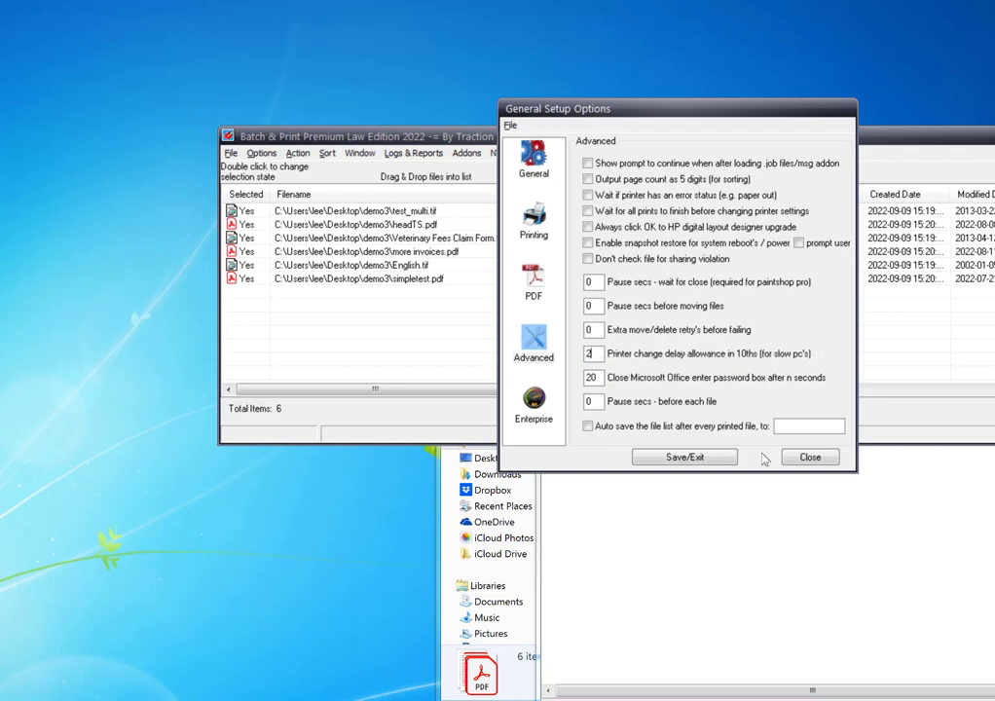
pyautogui.doubleClick(589, 401)
pyautogui.write('2')
pyautogui.click(684, 457)
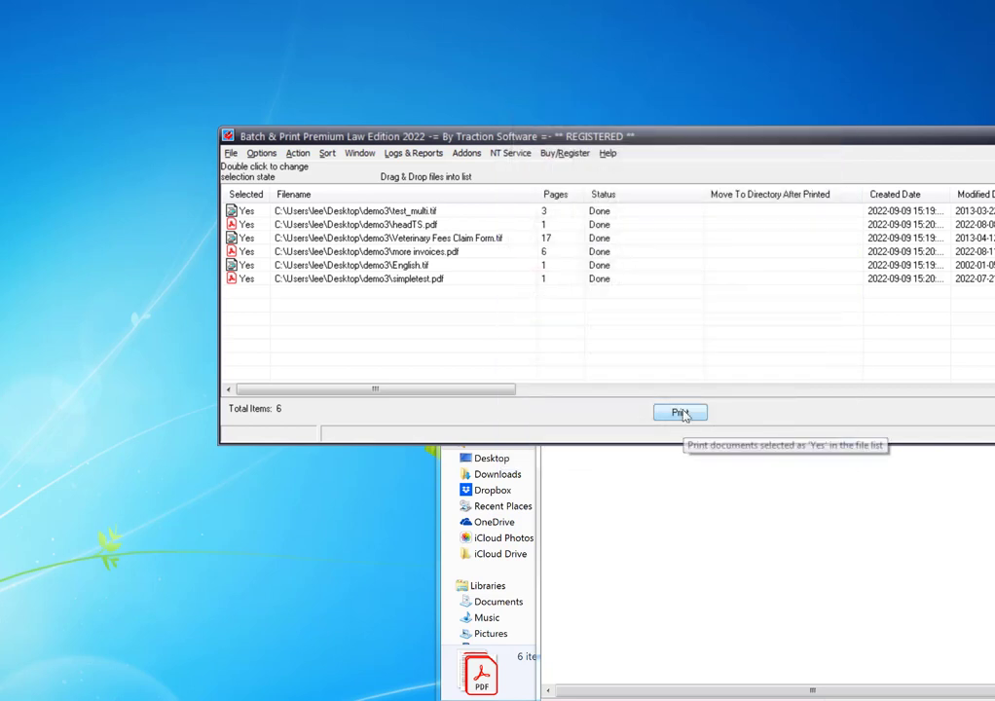
# Print the selected files again and check the paper tray in the printing options of the first queued Separator Page.rtf job.
pyautogui.click(680, 412)
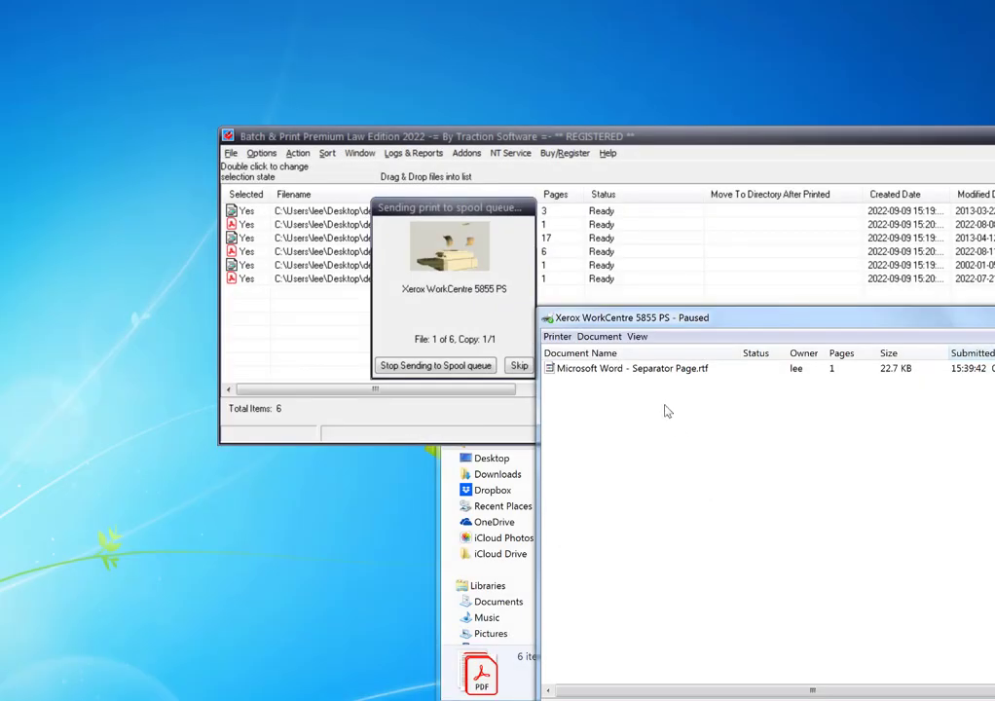
pyautogui.rightClick(657, 368)
pyautogui.click(699, 420)
pyautogui.click(778, 305)
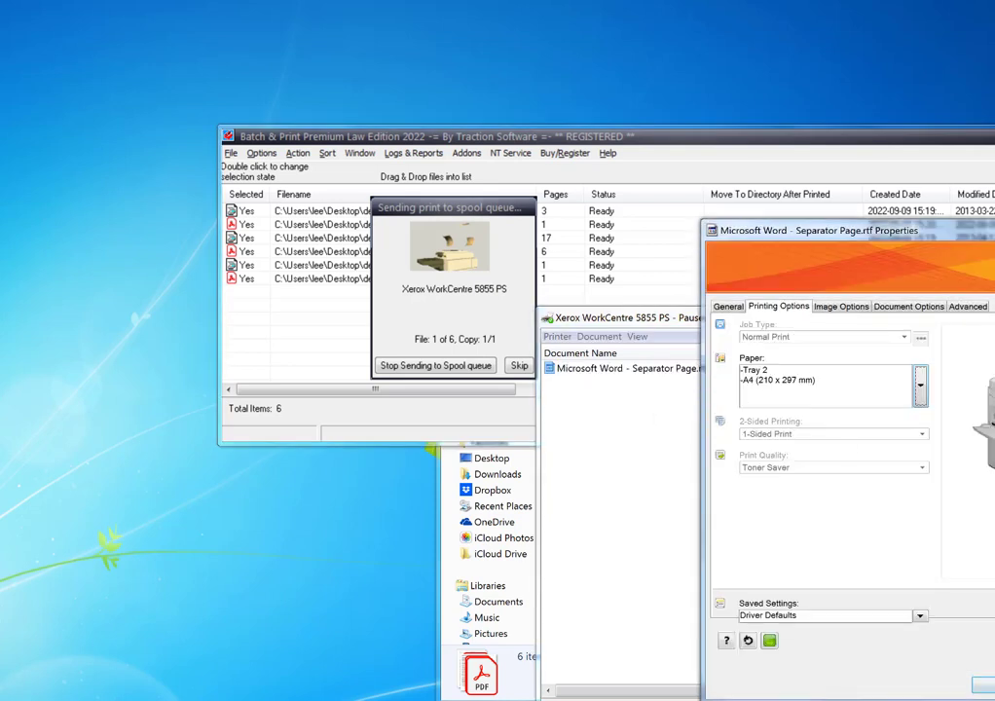
pyautogui.press('Escape')
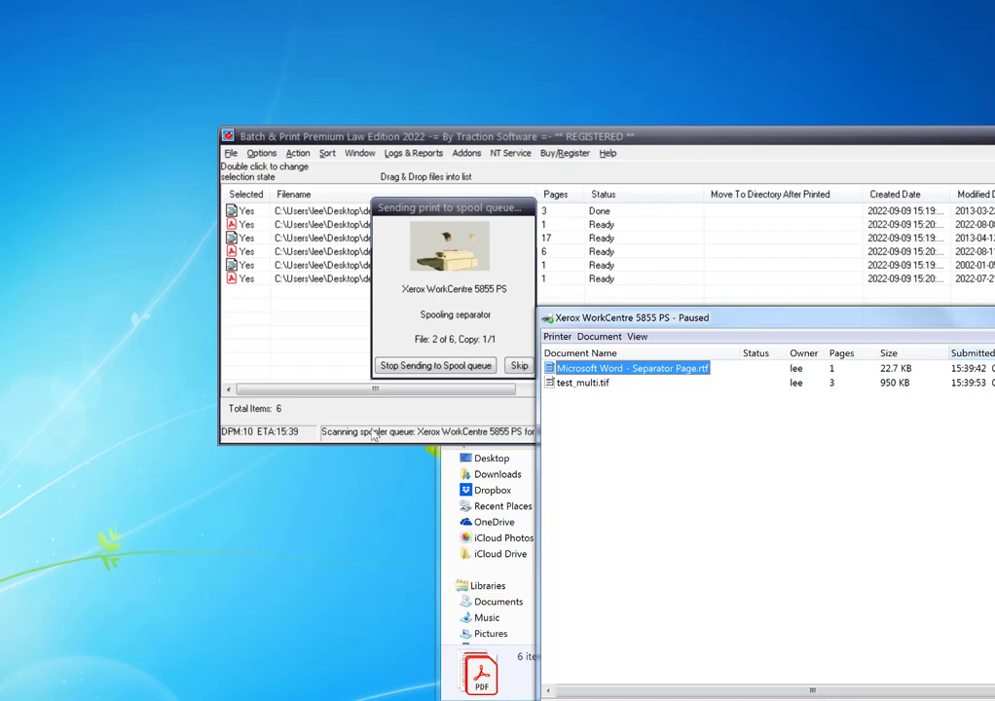
# Check the paper tray in the printing options of the newly queued test_multi.tif job.
pyautogui.rightClick(584, 384)
pyautogui.click(623, 437)
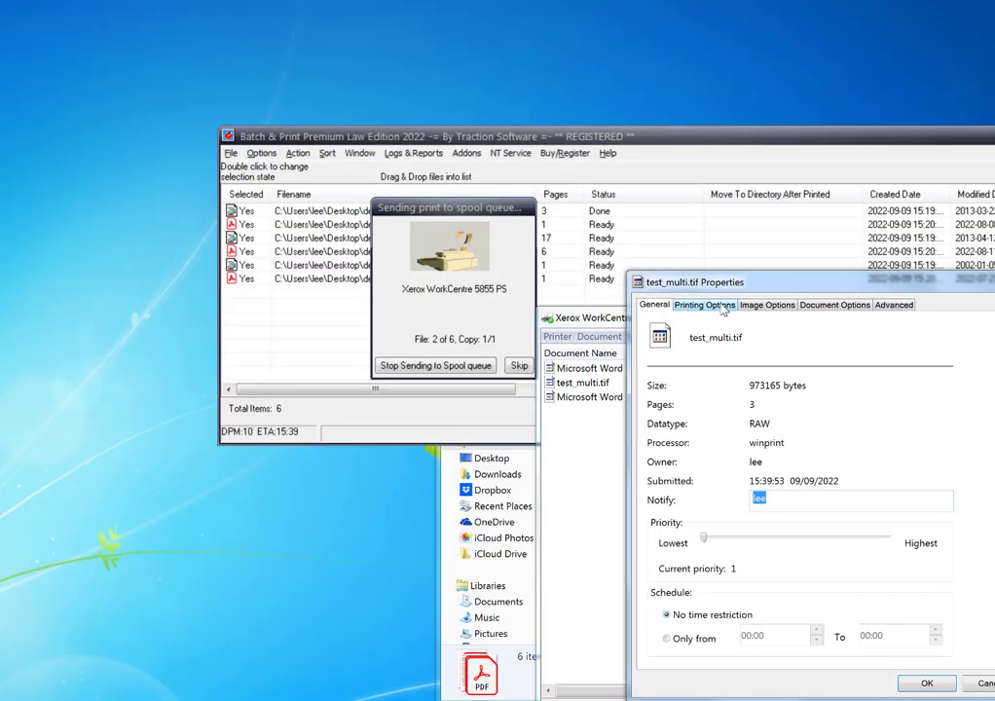
pyautogui.click(704, 305)
pyautogui.press('Escape')
# Check the paper tray in the printing options of the second Separator Page.rtf job in the new queue.
pyautogui.rightClick(616, 399)
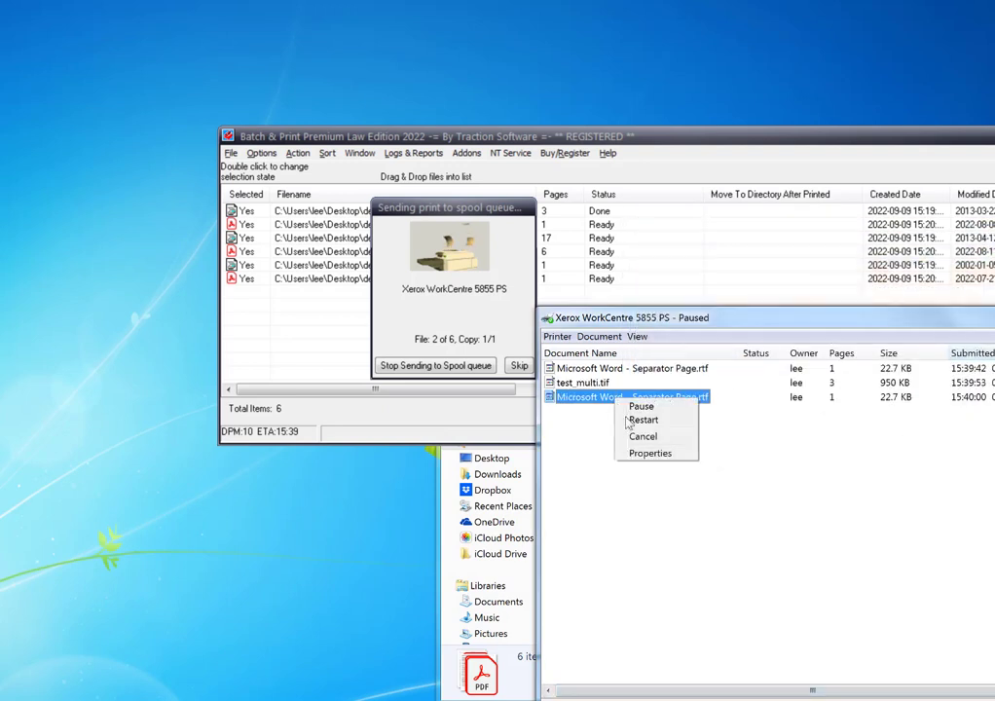
pyautogui.click(658, 454)
pyautogui.click(733, 305)
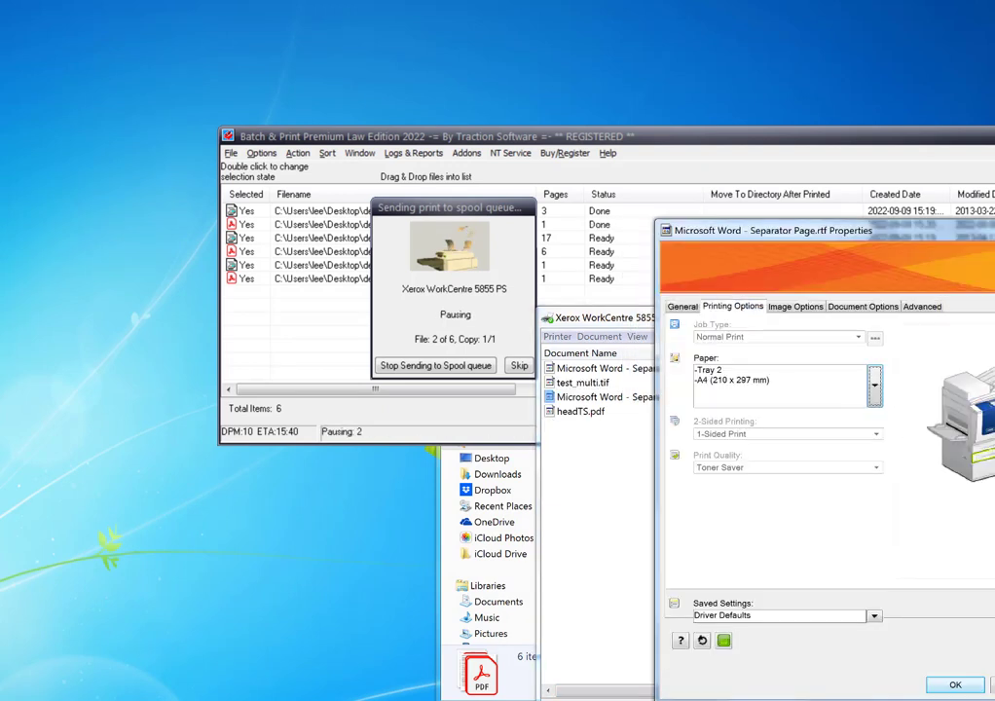
pyautogui.press('Escape')
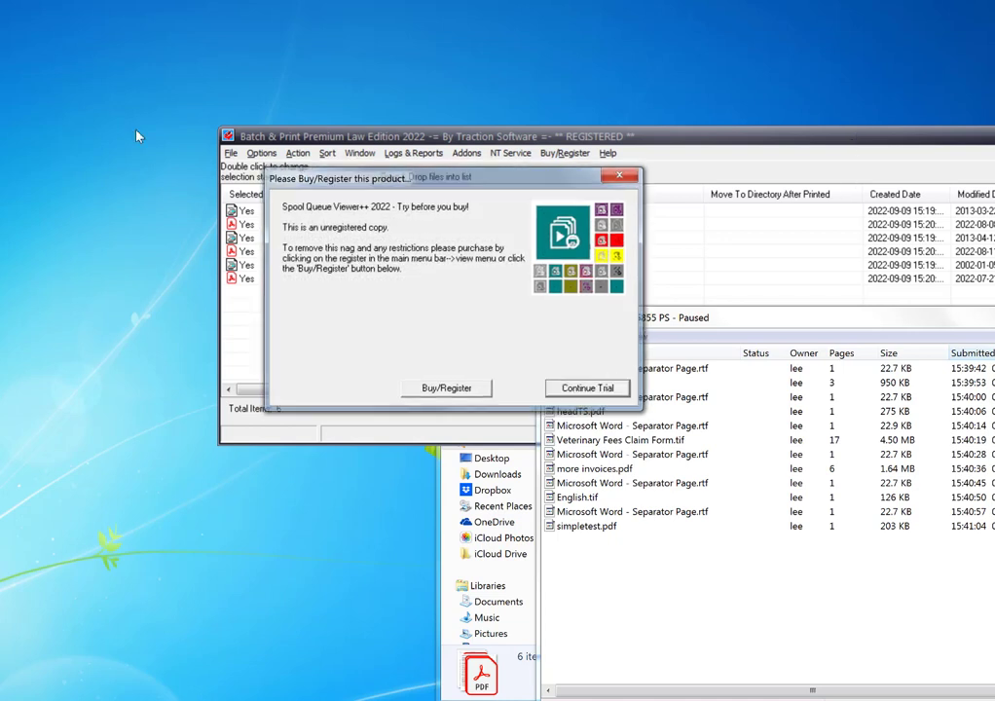
# Continue the Spool Queue Viewer++ trial and open the Xerox WorkCentre 5855 PS queue to examine the tray of every job.
pyautogui.press('Return')
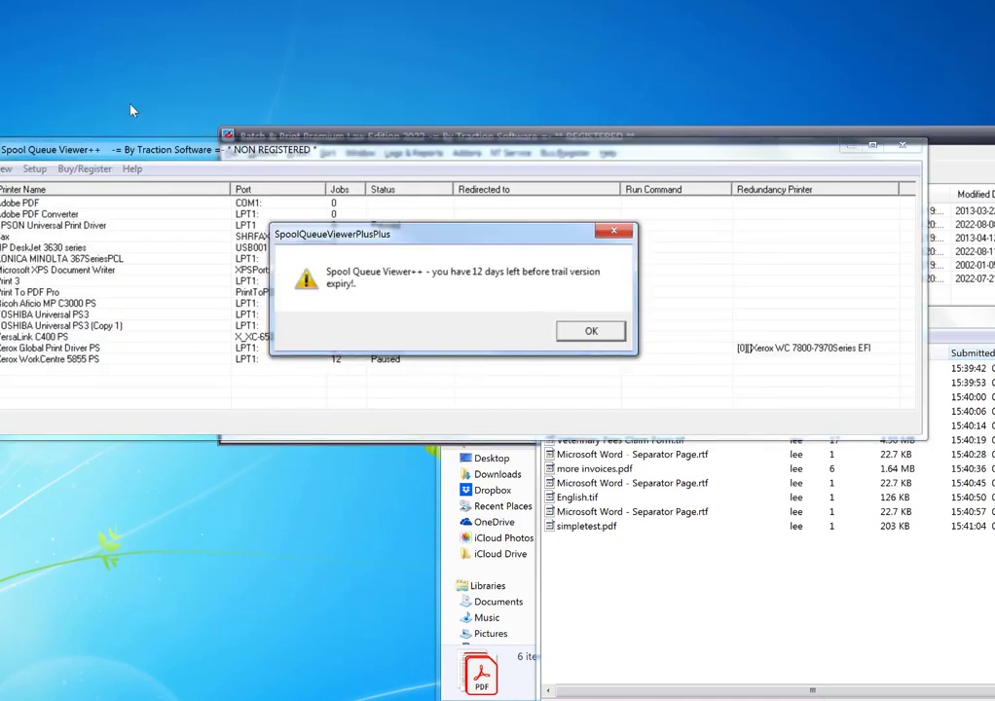
pyautogui.press('Return')
pyautogui.doubleClick(379, 364)
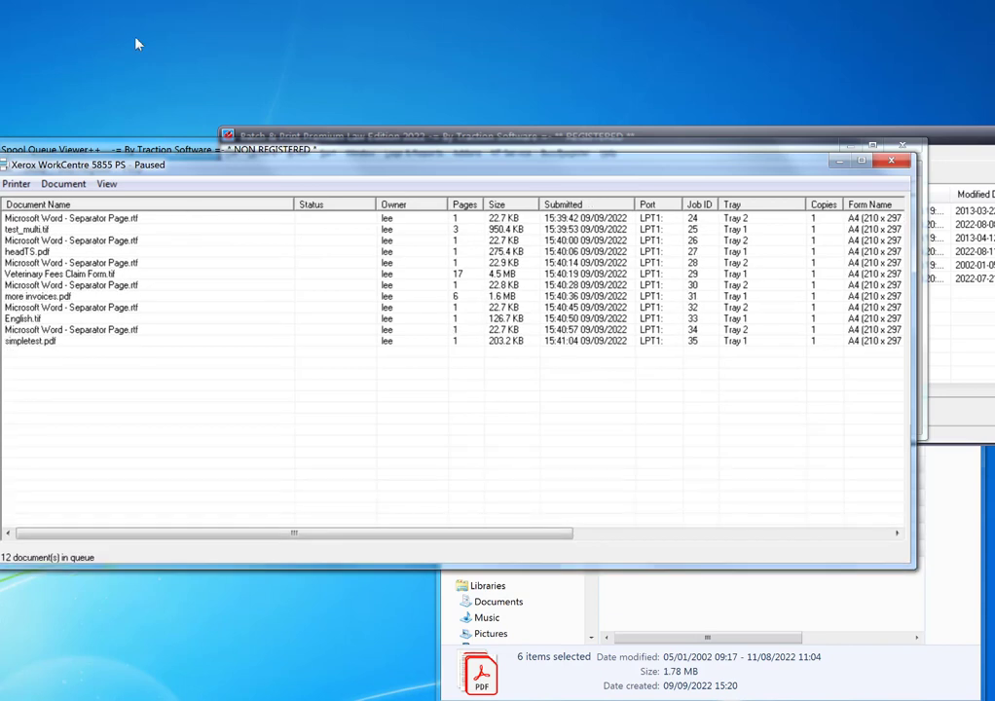
pyautogui.moveTo(440, 174); pyautogui.dragTo(547, 269)
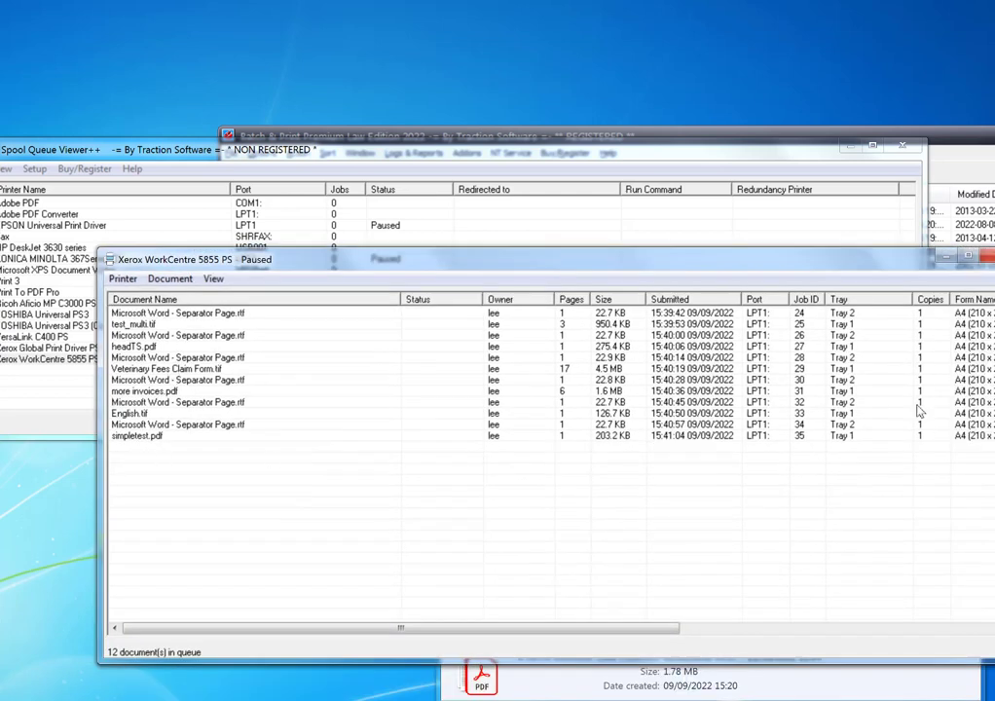